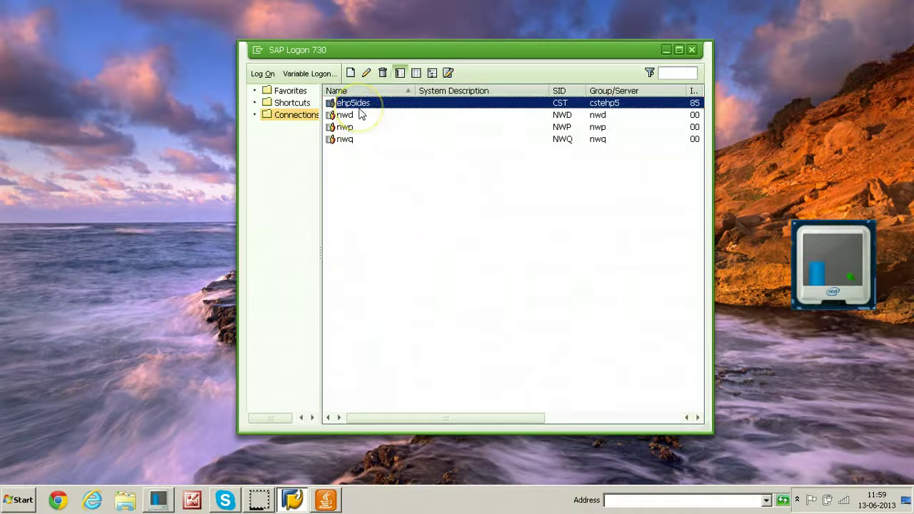
- Open the ehp5ides connection from the SAP Logon 730 Connections list
{"action": "double_click", "coordinate": [351, 102]}
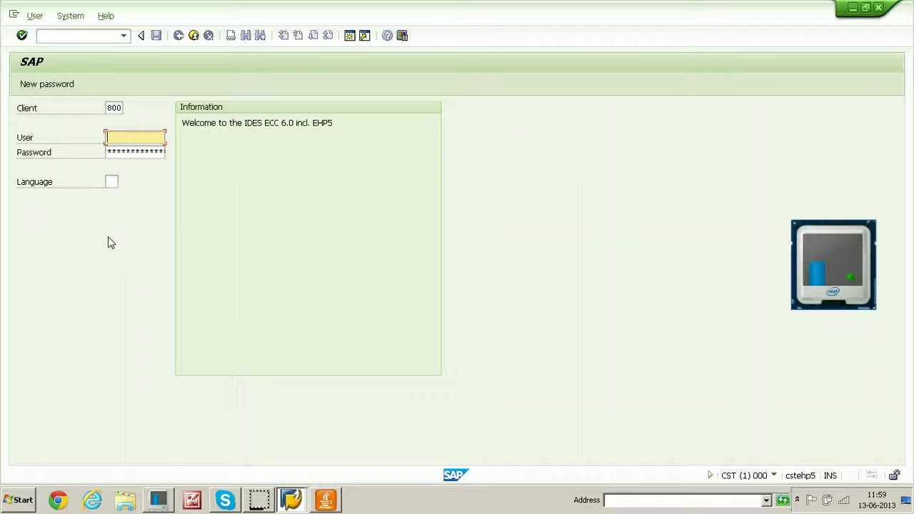
- Log on to client 000 as user DDIC with the account password
{"action": "type", "text": "s"}
{"action": "key", "text": "shift+Tab"}
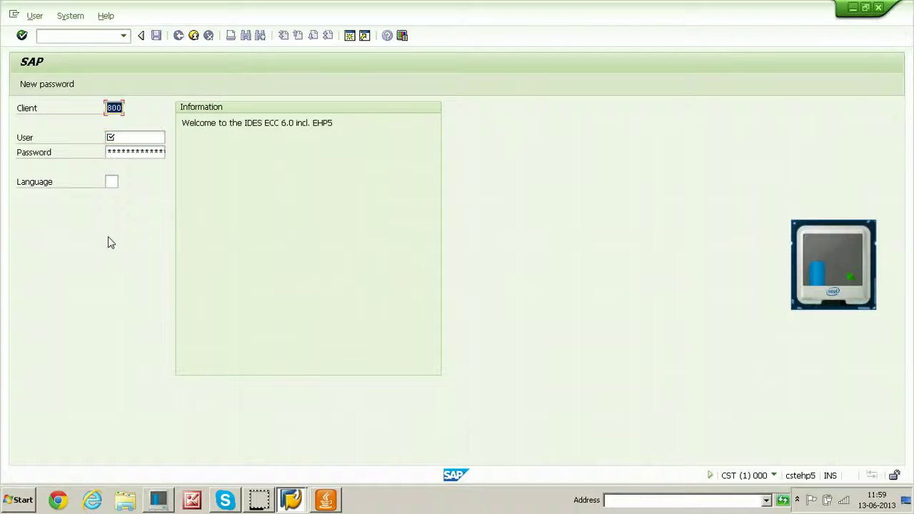
{"action": "type", "text": "00"}
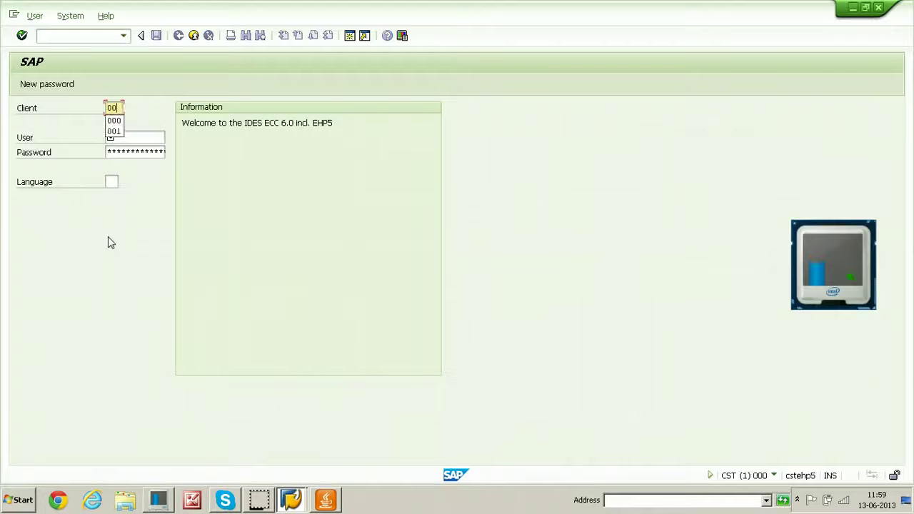
{"action": "type", "text": "0"}
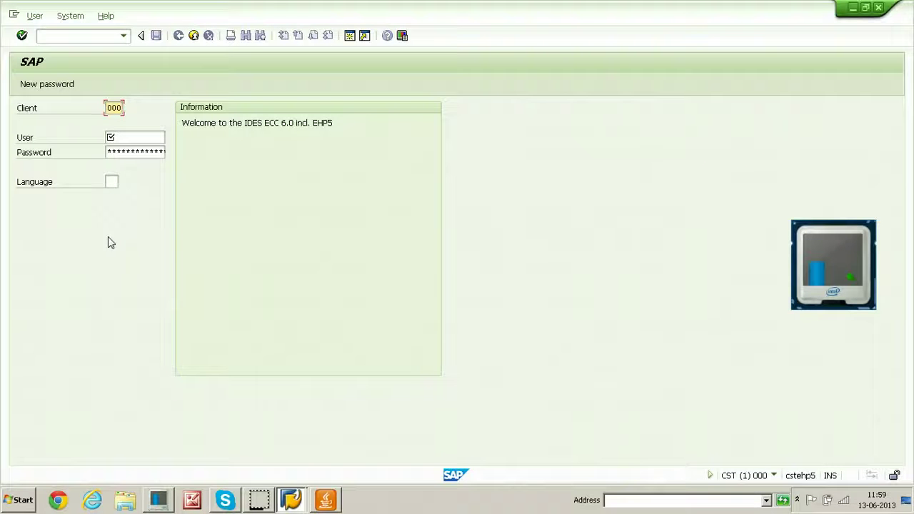
{"action": "key", "text": "Tab"}
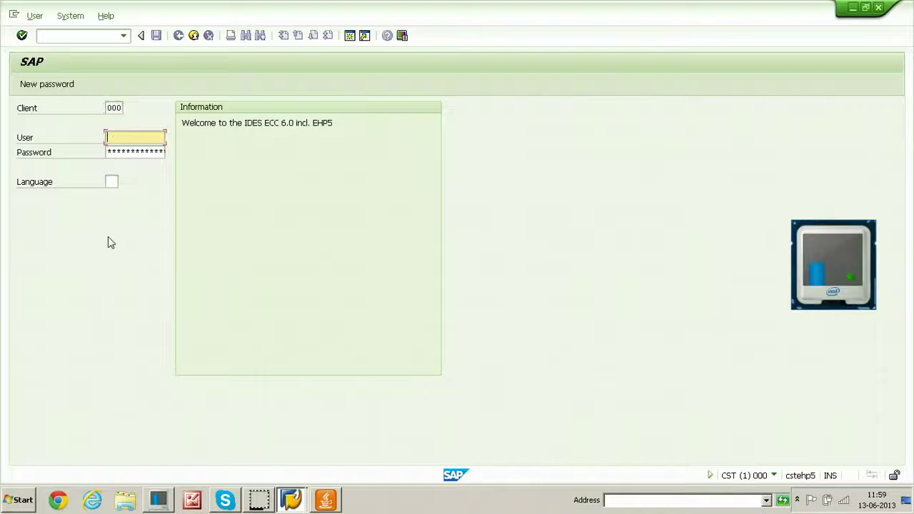
{"action": "type", "text": "ddic"}
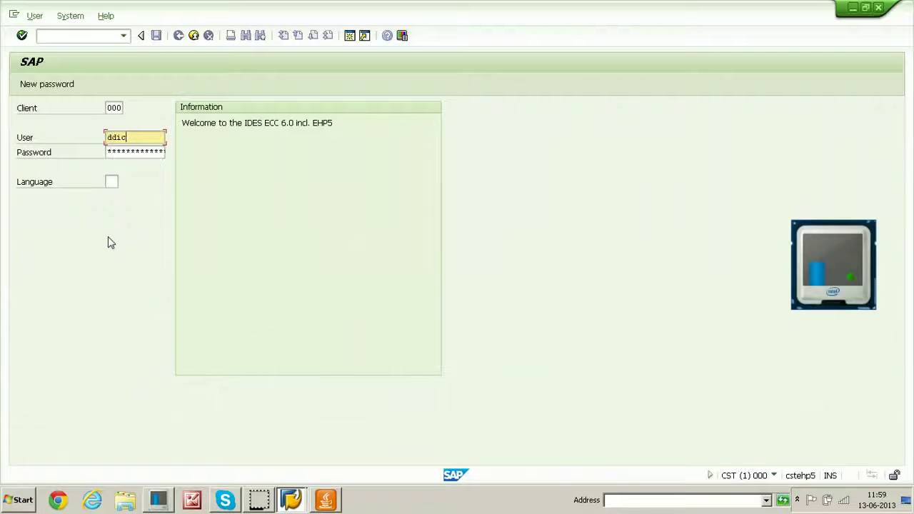
{"action": "key", "text": "Tab"}
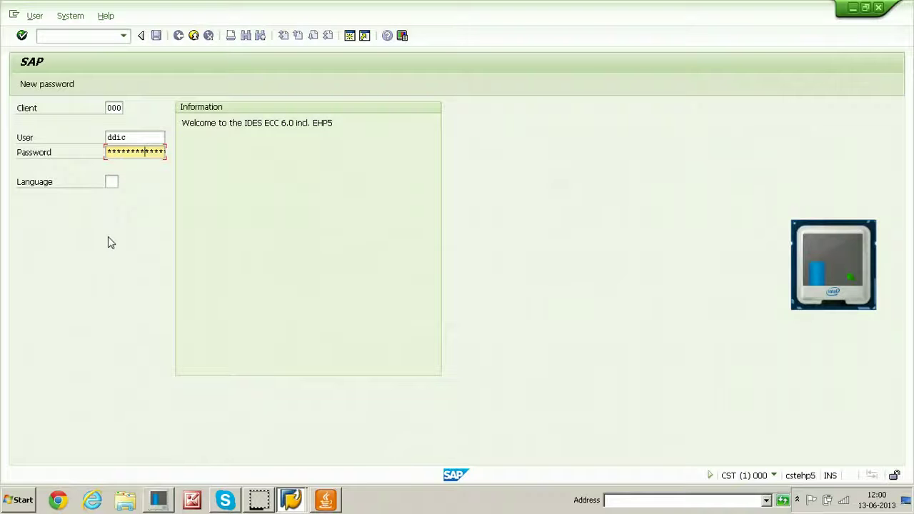
{"action": "key", "text": "Tab"}
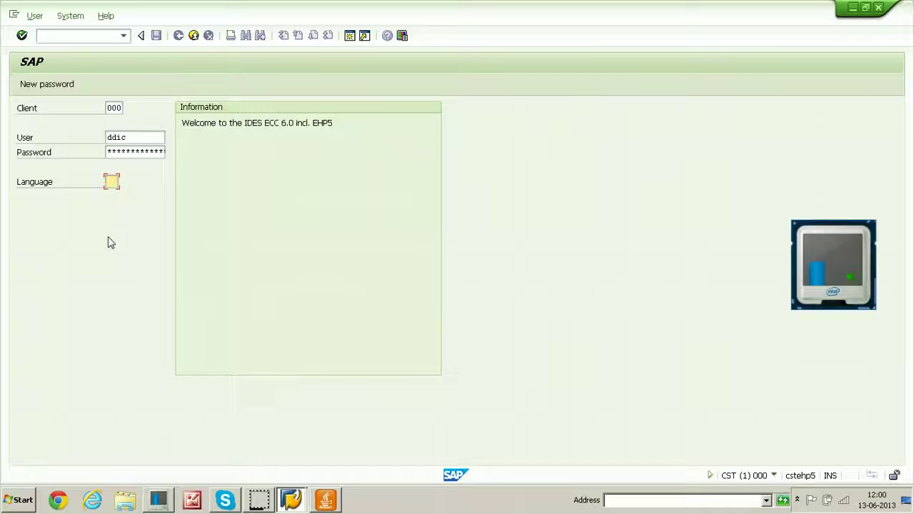
{"action": "key", "text": "Return"}
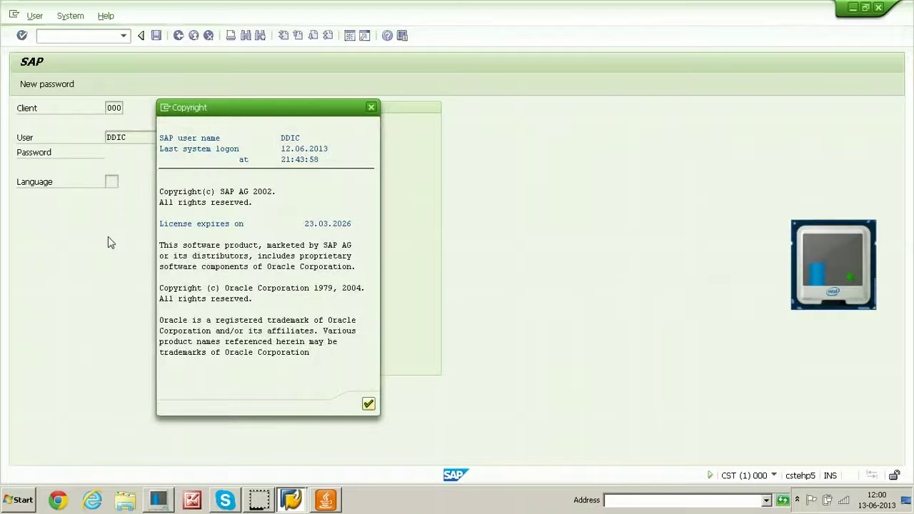
- Dismiss the copyright notice and open table T002 in the SE16 Data Browser
{"action": "key", "text": "Return"}
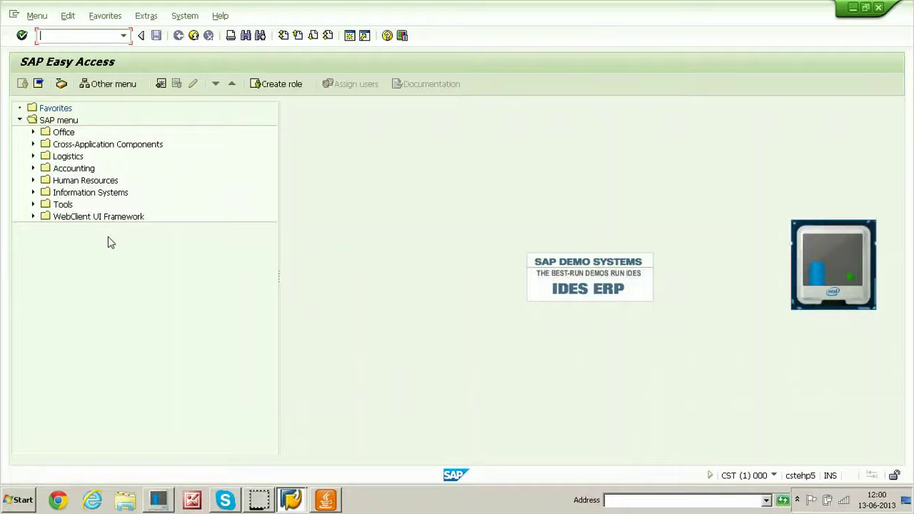
{"action": "type", "text": "se16"}
{"action": "key", "text": "Return"}
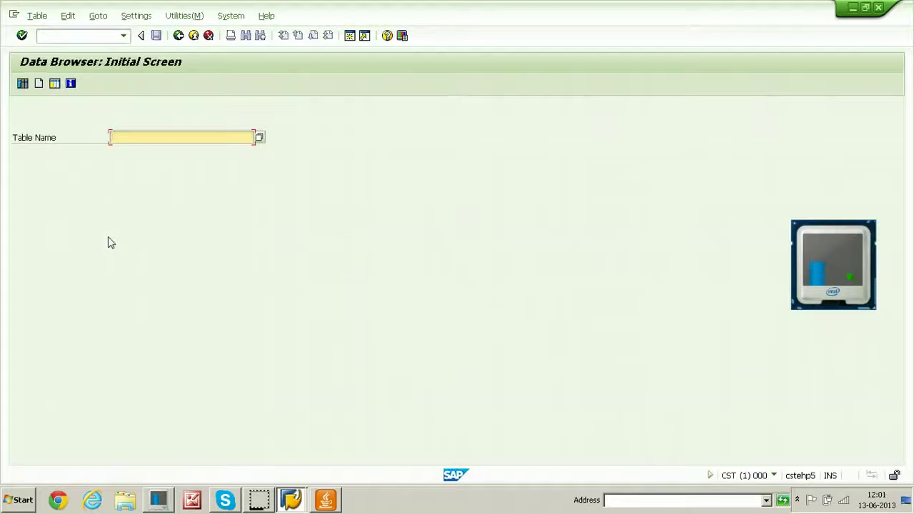
{"action": "type", "text": "t00"}
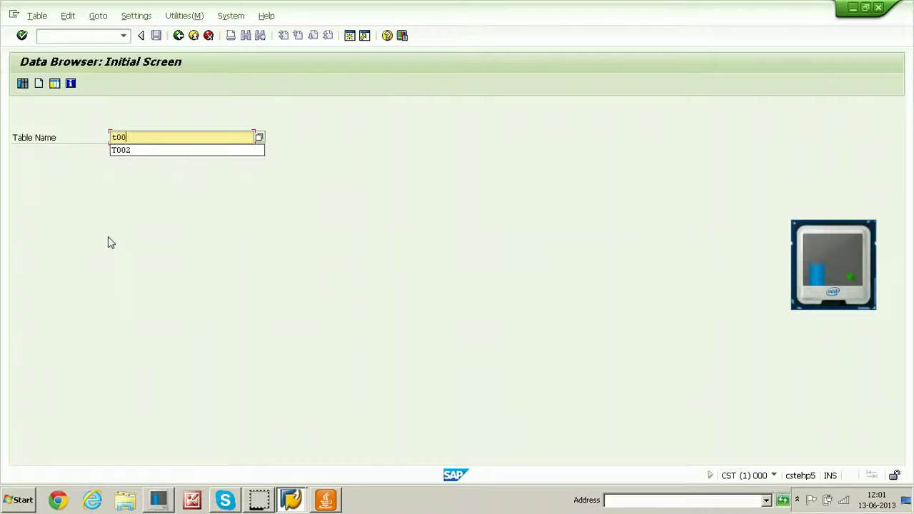
{"action": "type", "text": "2"}
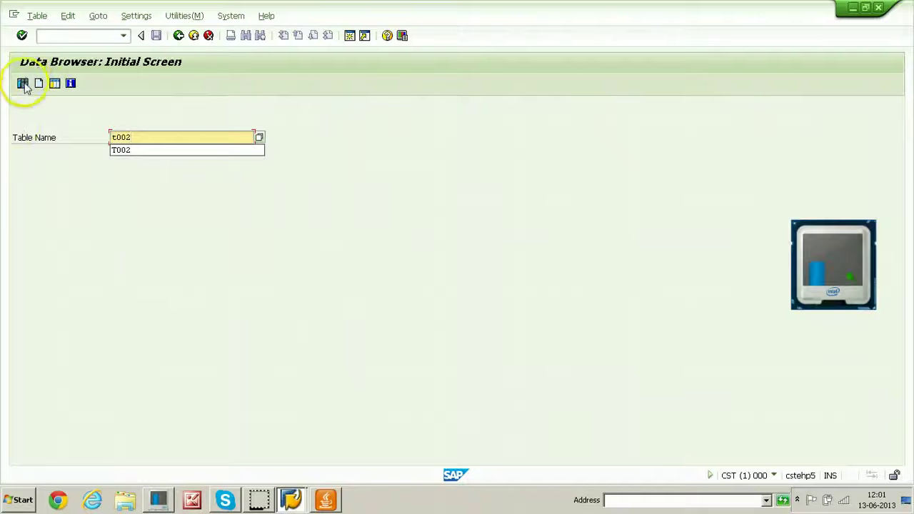
{"action": "left_click", "coordinate": [22, 84]}
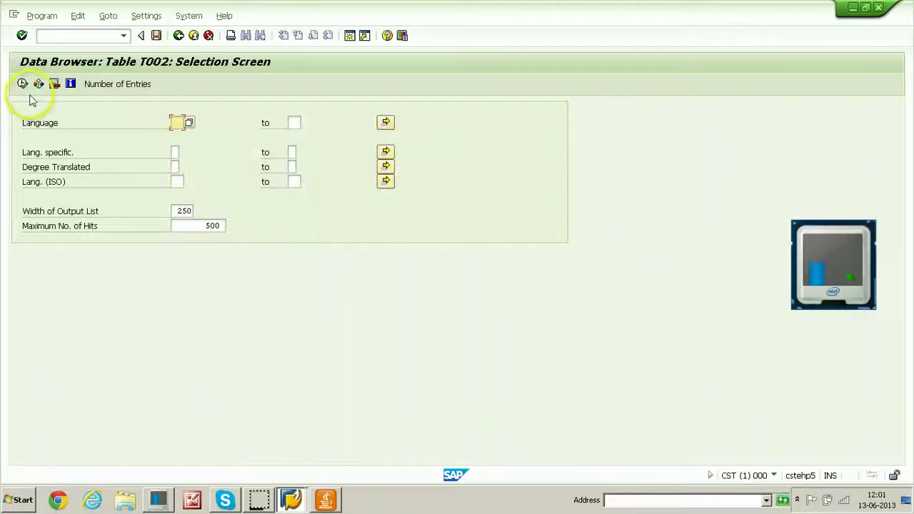
- List all 41 T002 entries and locate Spanish with key S and ISO code ES
{"action": "left_click", "coordinate": [22, 83]}
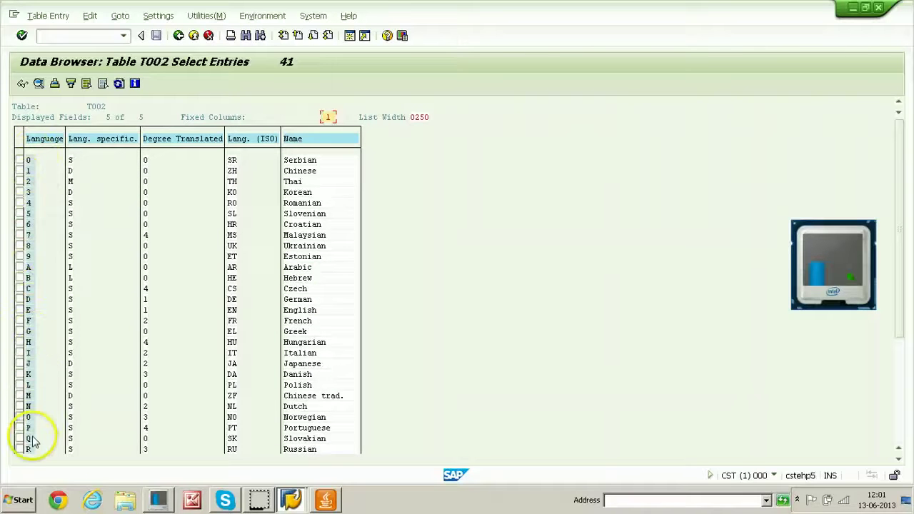
{"action": "scroll", "coordinate": [32, 422], "scroll_direction": "down", "scroll_amount": 3}
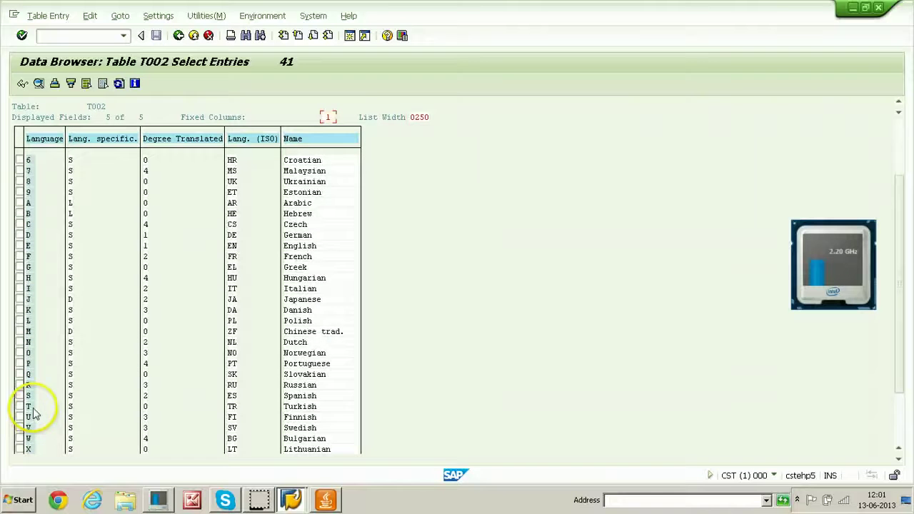
{"action": "scroll", "coordinate": [33, 412], "scroll_direction": "down", "scroll_amount": 1}
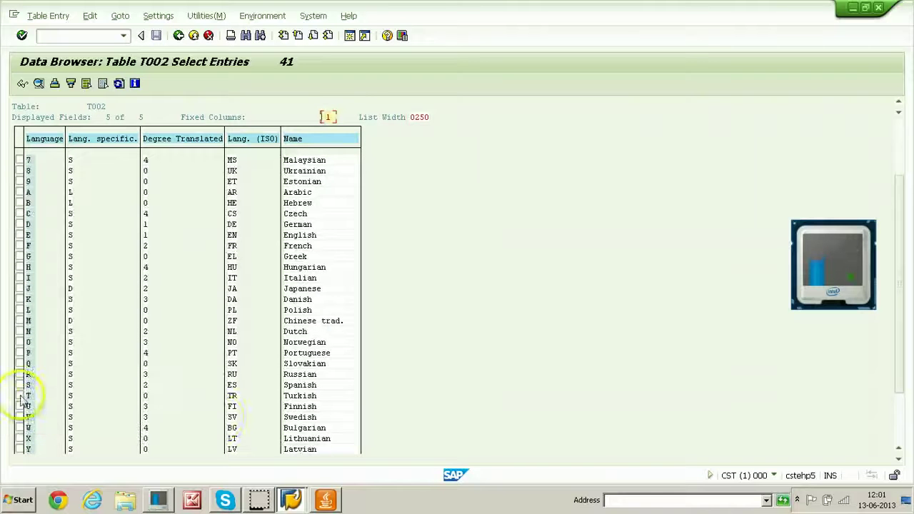
{"action": "left_click", "coordinate": [291, 385]}
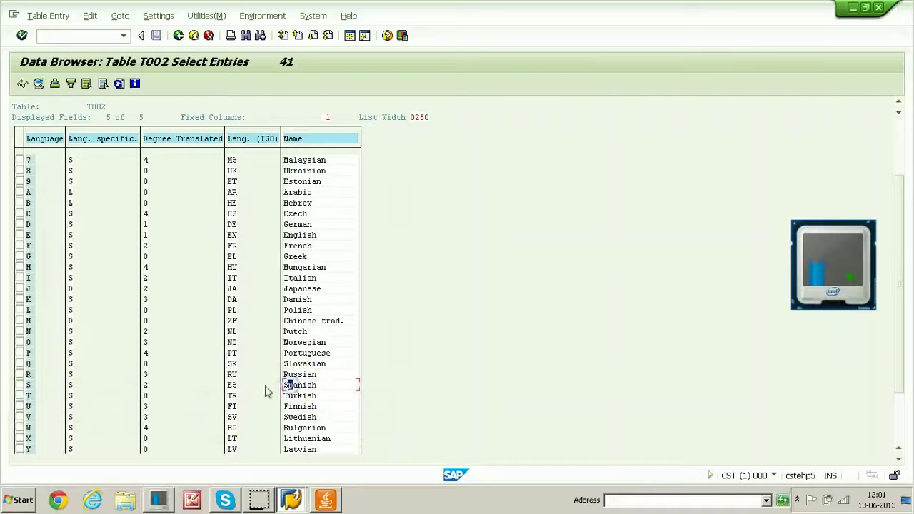
{"action": "left_click", "coordinate": [29, 385]}
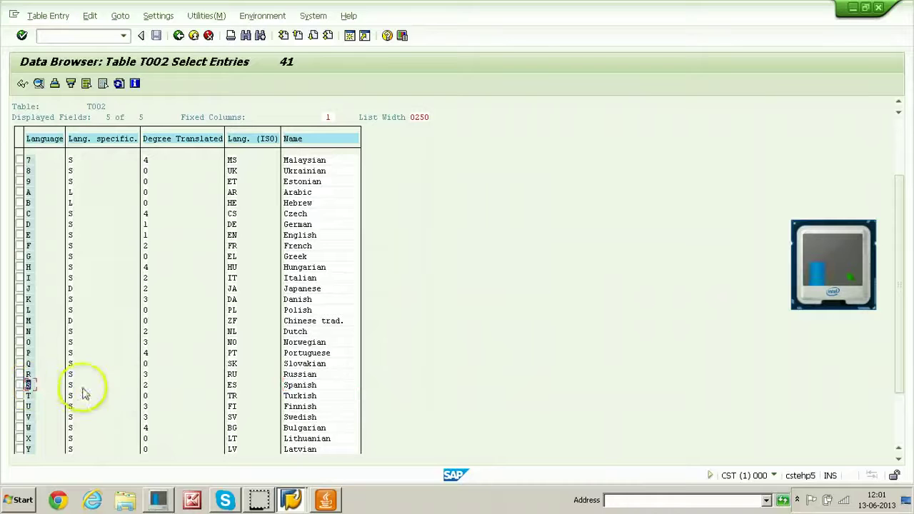
{"action": "left_click", "coordinate": [234, 386]}
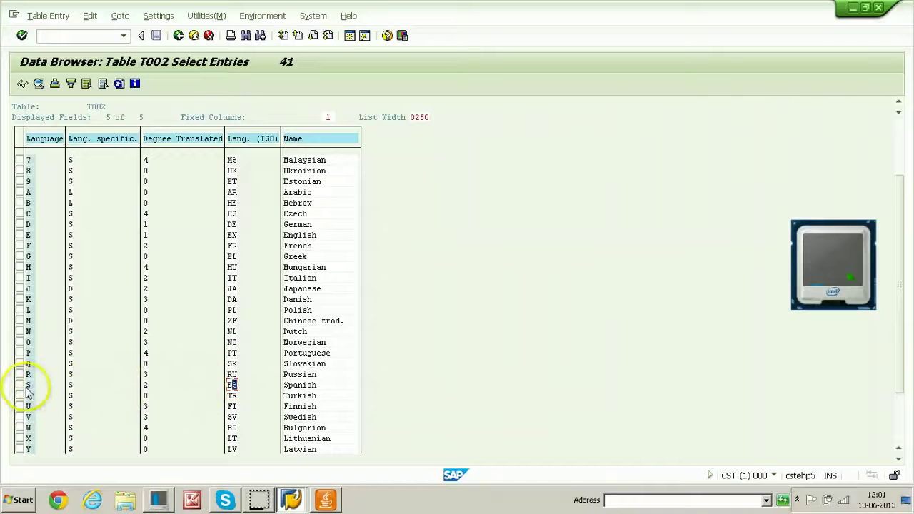
- In a new session, view Spanish's imported packages in SMLT, then open another session
{"action": "left_click", "coordinate": [349, 35]}
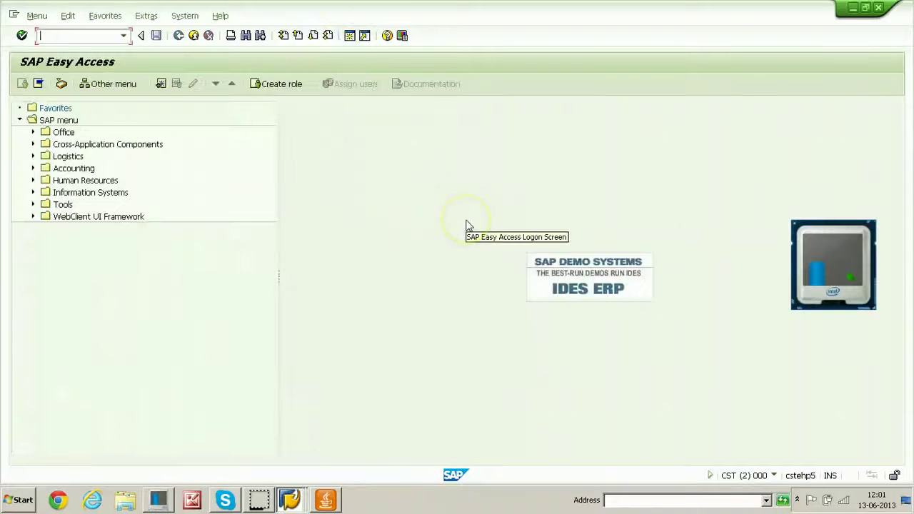
{"action": "type", "text": "sml"}
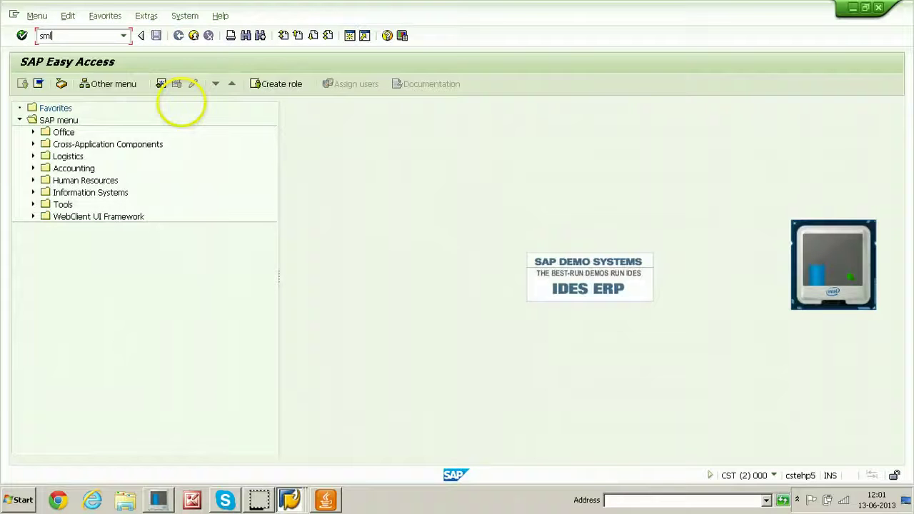
{"action": "type", "text": "t"}
{"action": "key", "text": "Return"}
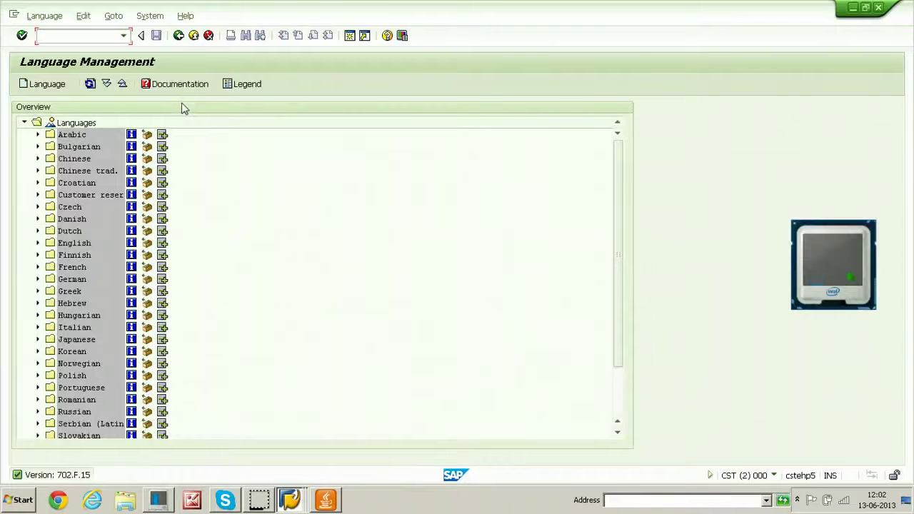
{"action": "left_click_drag", "start_coordinate": [618, 227], "coordinate": [620, 314]}
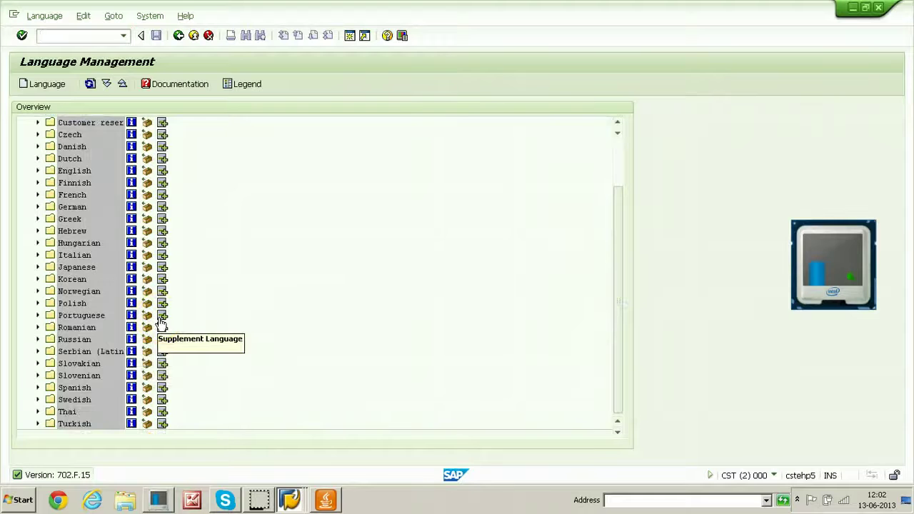
{"action": "left_click", "coordinate": [38, 387]}
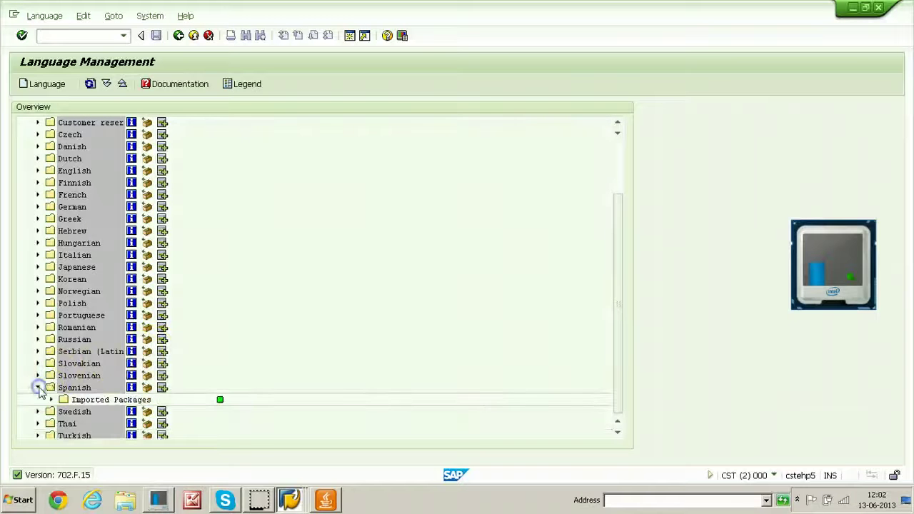
{"action": "left_click", "coordinate": [51, 399]}
{"action": "left_click", "coordinate": [221, 351]}
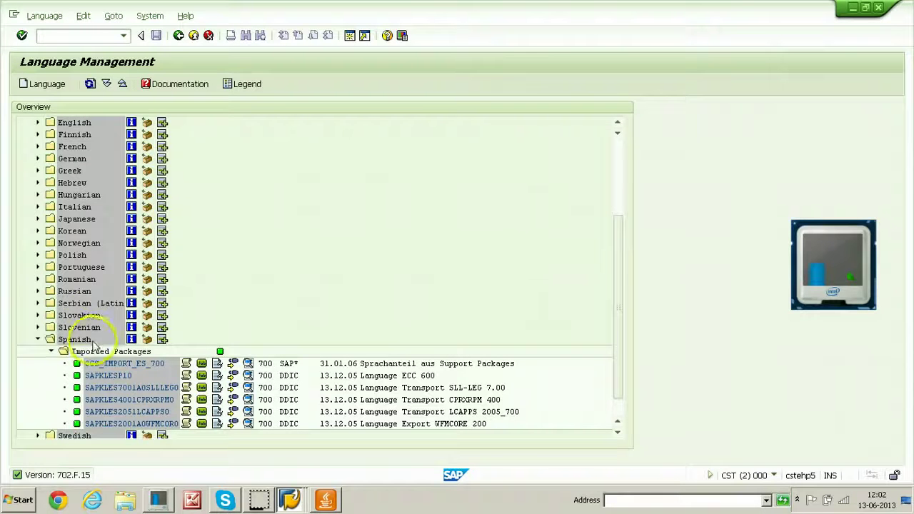
{"action": "left_click", "coordinate": [350, 37]}
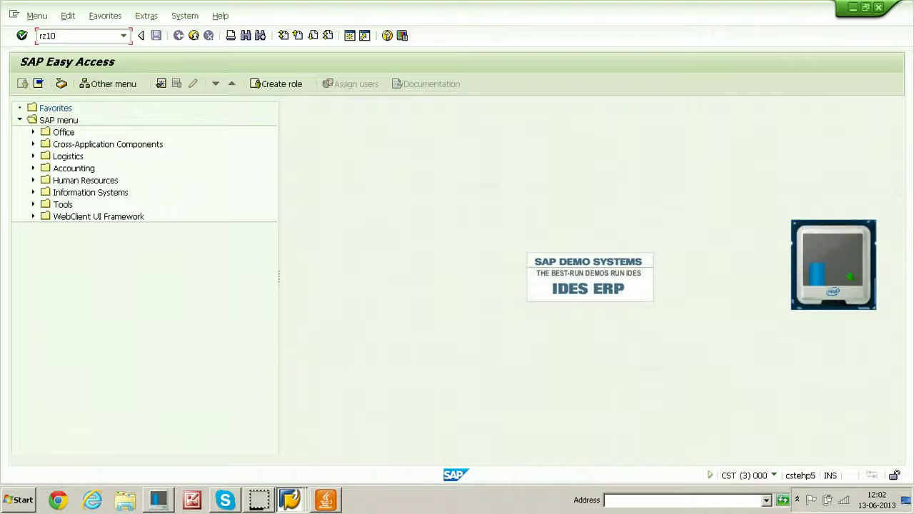
- Open profile maintenance and browse the profile list and import options without choosing anything
{"action": "key", "text": "Return"}
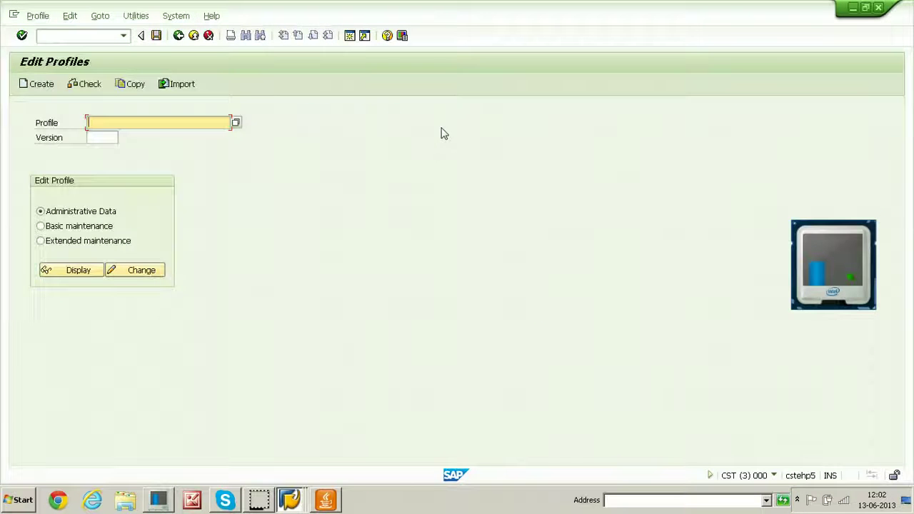
{"action": "left_click", "coordinate": [235, 122]}
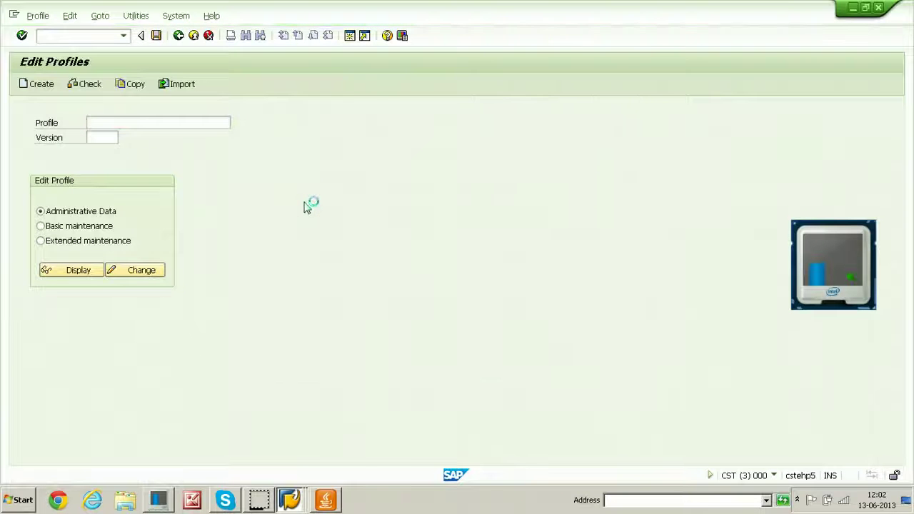
{"action": "left_click", "coordinate": [402, 167]}
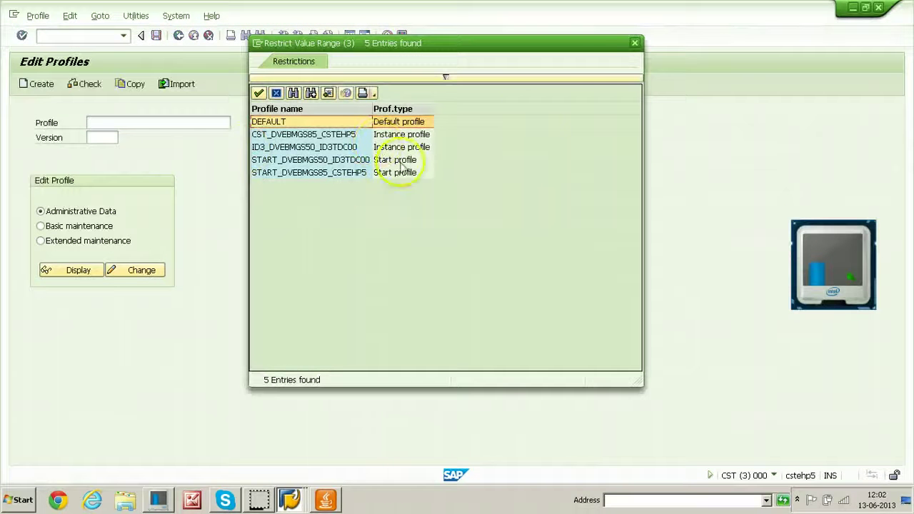
{"action": "left_click", "coordinate": [633, 43]}
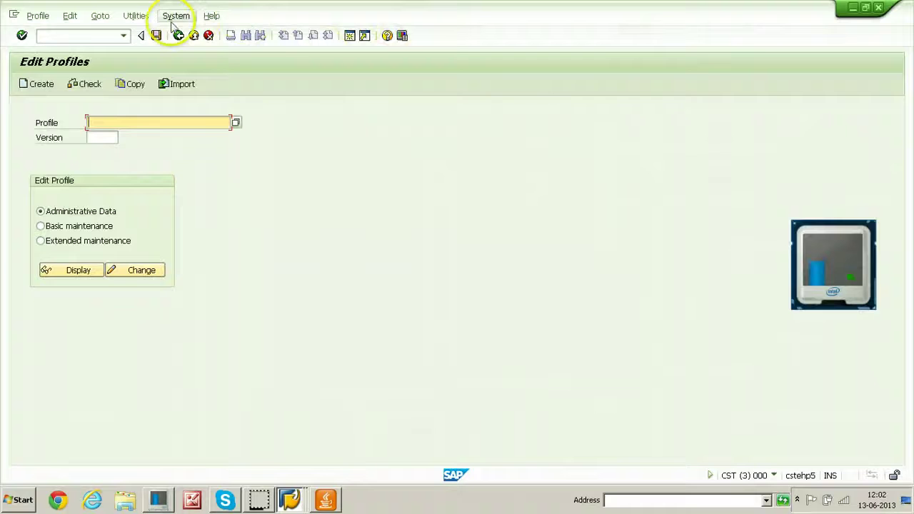
{"action": "left_click", "coordinate": [137, 16]}
{"action": "mouse_move", "coordinate": [140, 47]}
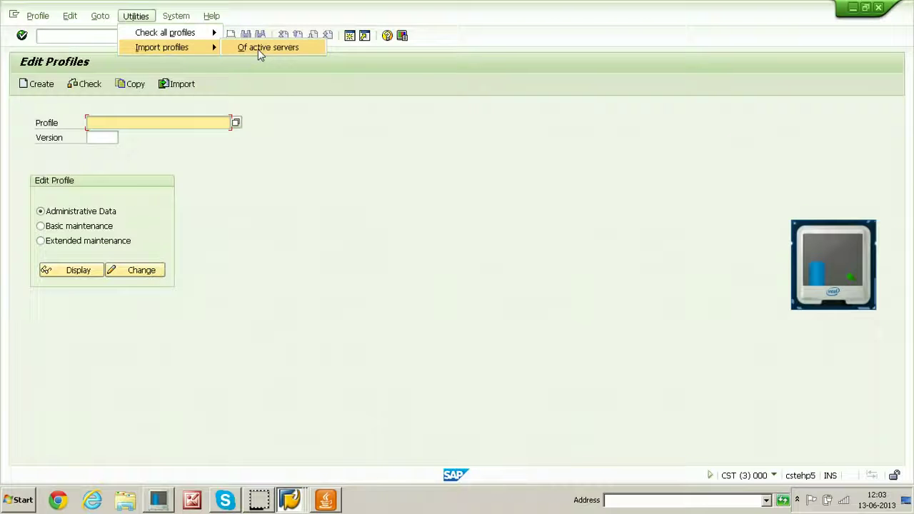
{"action": "left_click", "coordinate": [261, 90]}
- Pick the DEFAULT profile and open it for changing in extended maintenance
{"action": "left_click", "coordinate": [235, 123]}
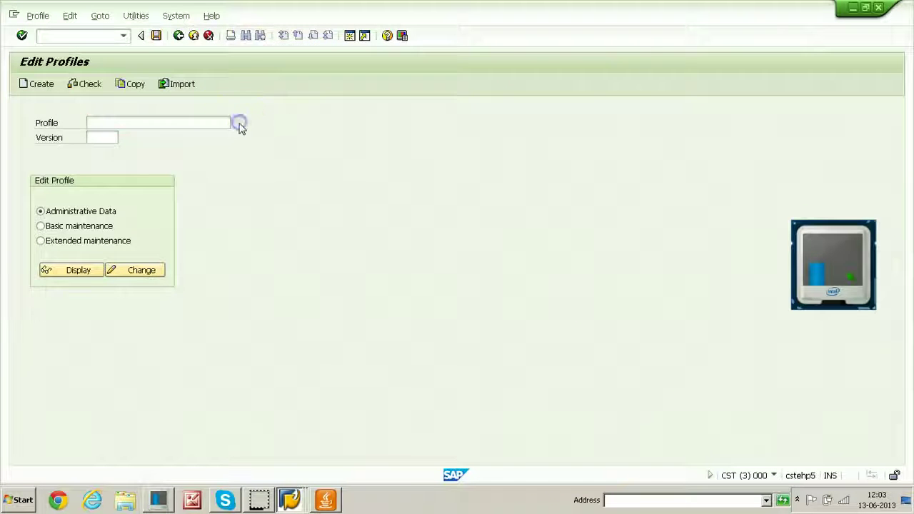
{"action": "double_click", "coordinate": [260, 121]}
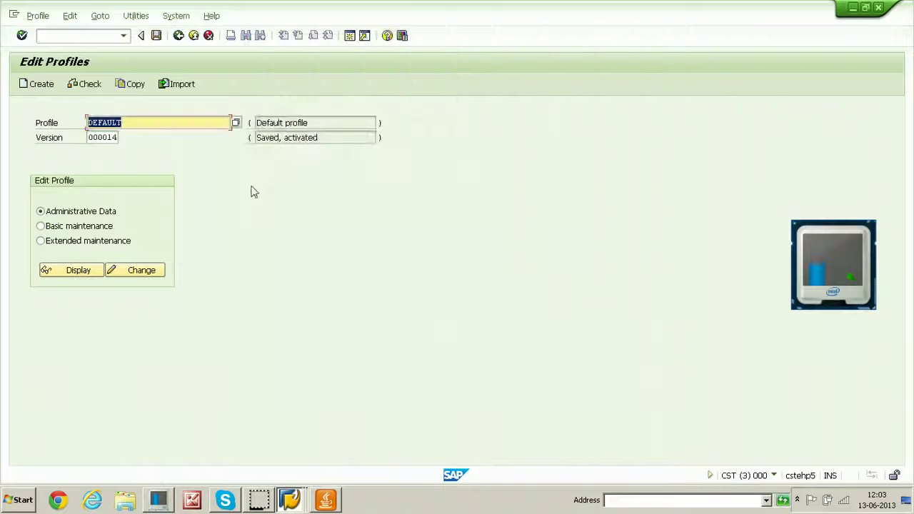
{"action": "left_click", "coordinate": [41, 241]}
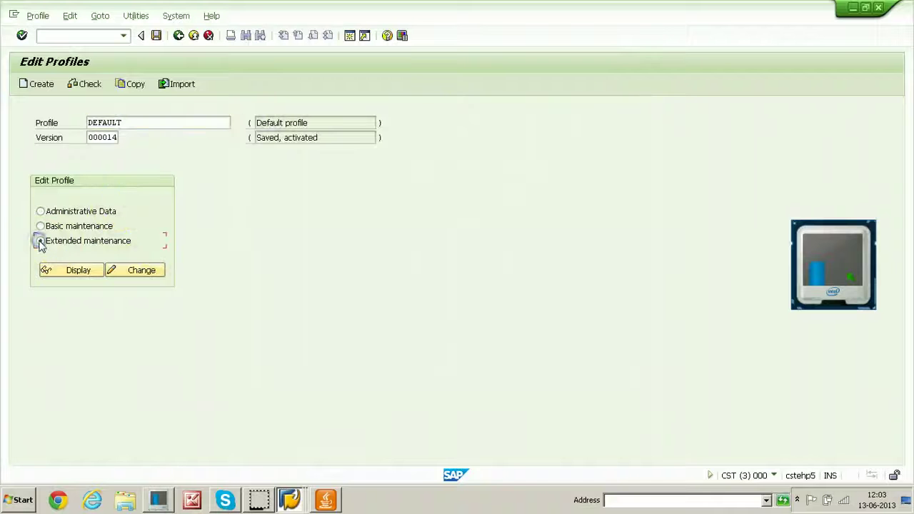
{"action": "left_click", "coordinate": [108, 244]}
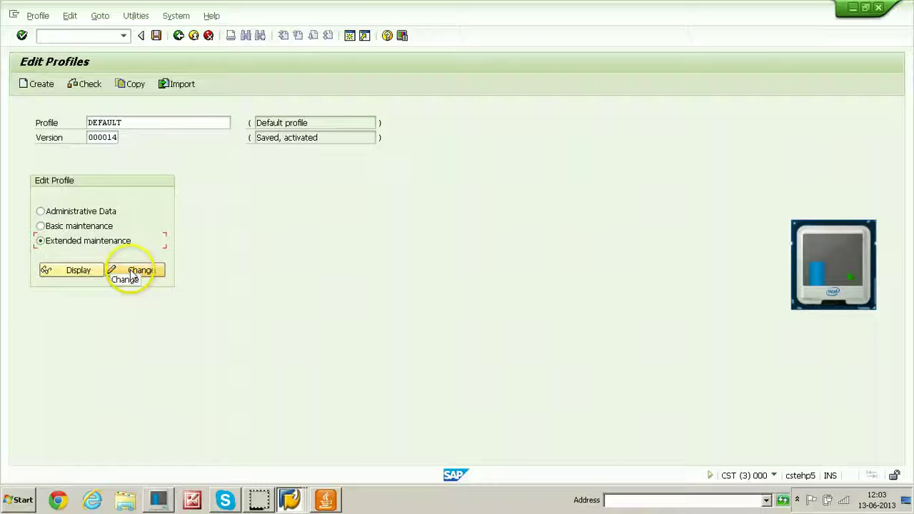
{"action": "left_click", "coordinate": [130, 271]}
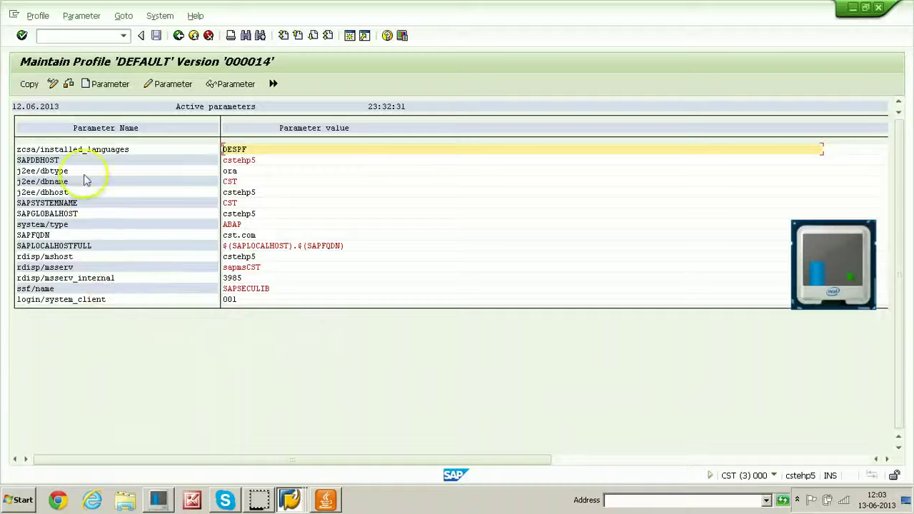
{"action": "left_click", "coordinate": [80, 149]}
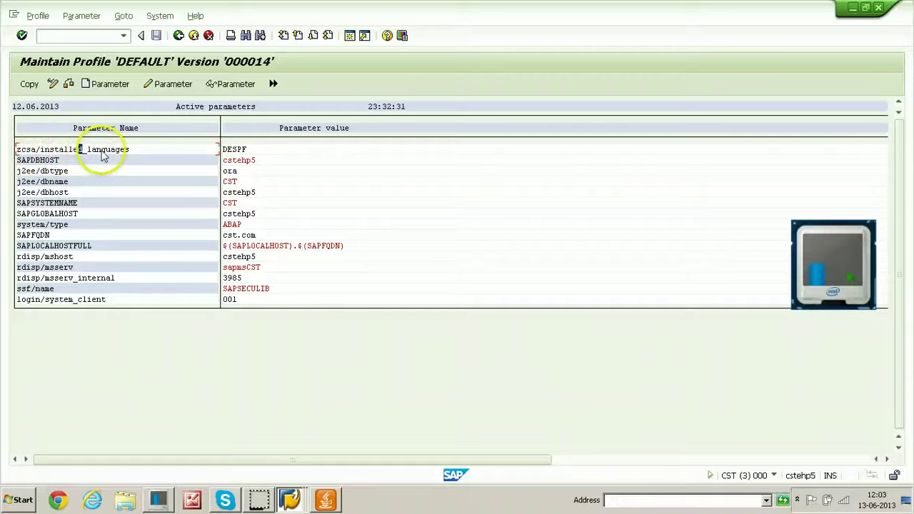
{"action": "double_click", "coordinate": [149, 150]}
{"action": "left_click", "coordinate": [50, 182]}
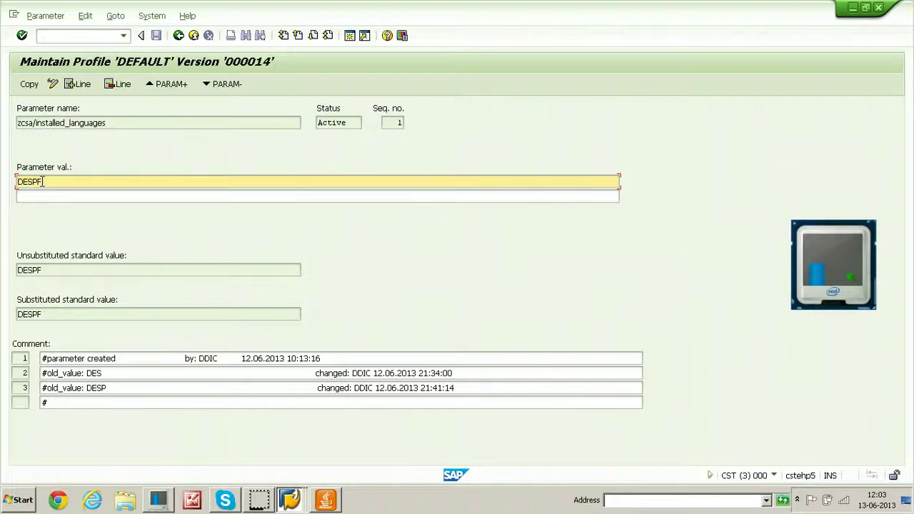
{"action": "left_click", "coordinate": [178, 36]}
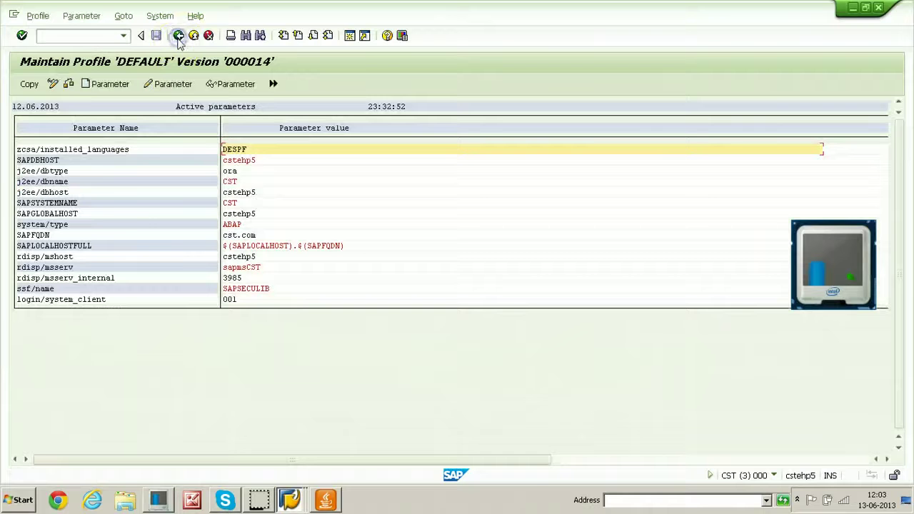
{"action": "left_click", "coordinate": [27, 150]}
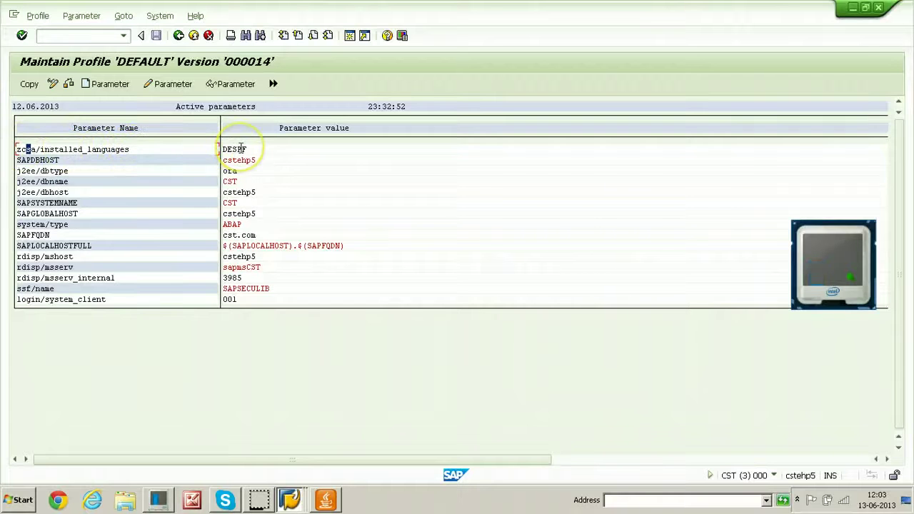
- Create a parameter, searching names starting with z and selecting zcsa/installed_languages
{"action": "left_click", "coordinate": [105, 84]}
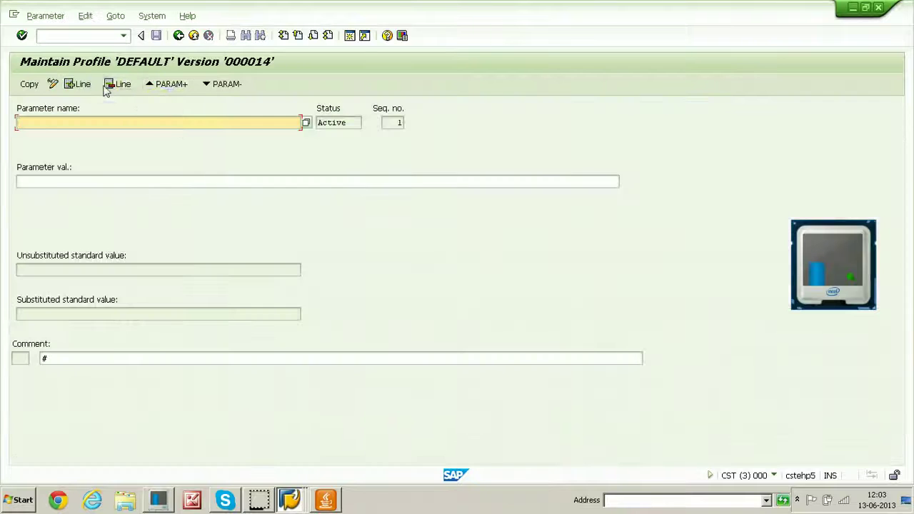
{"action": "left_click", "coordinate": [159, 120]}
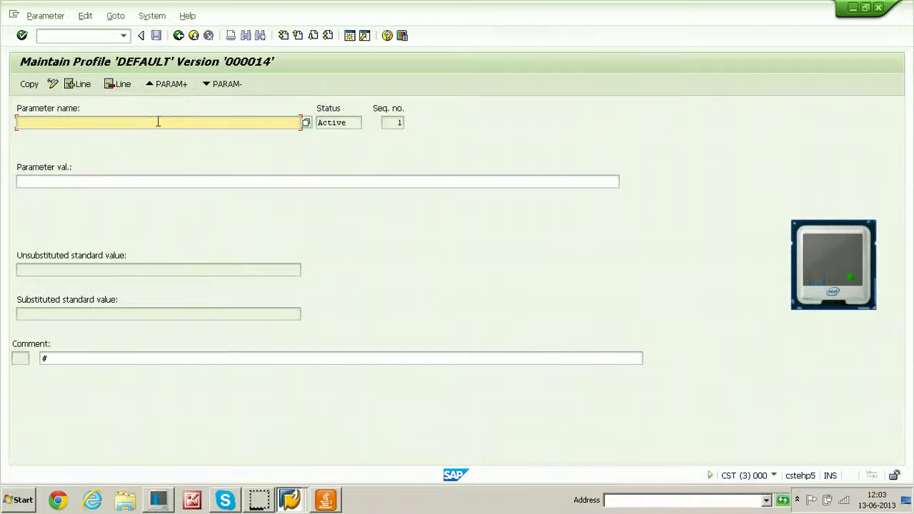
{"action": "key", "text": "F4"}
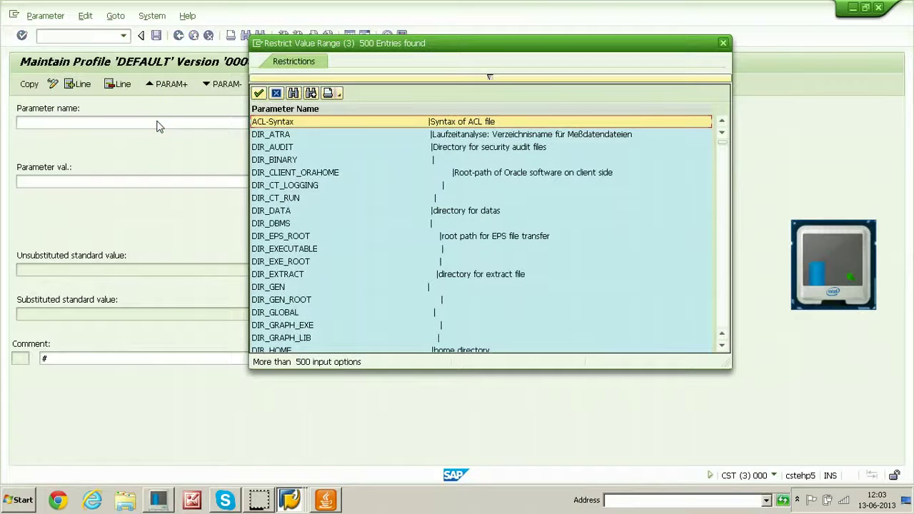
{"action": "left_click", "coordinate": [489, 79]}
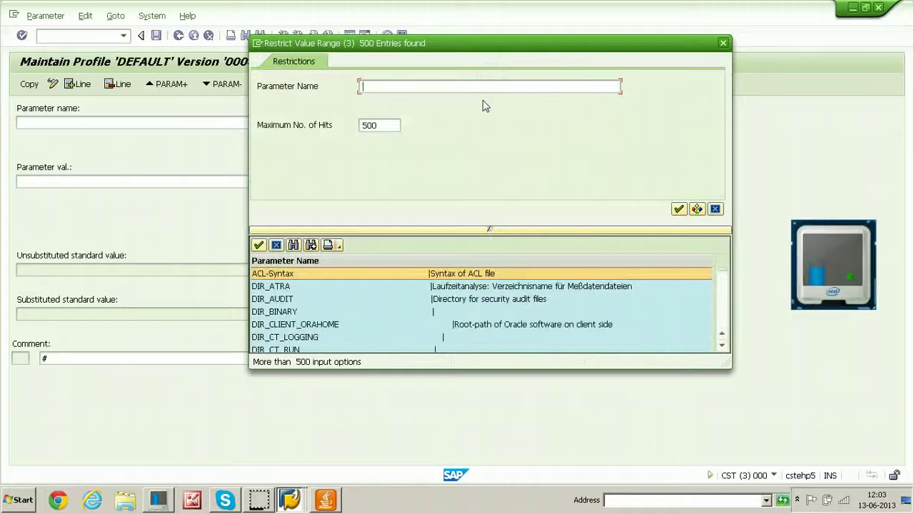
{"action": "type", "text": "zcsa*"}
{"action": "key", "text": "Return"}
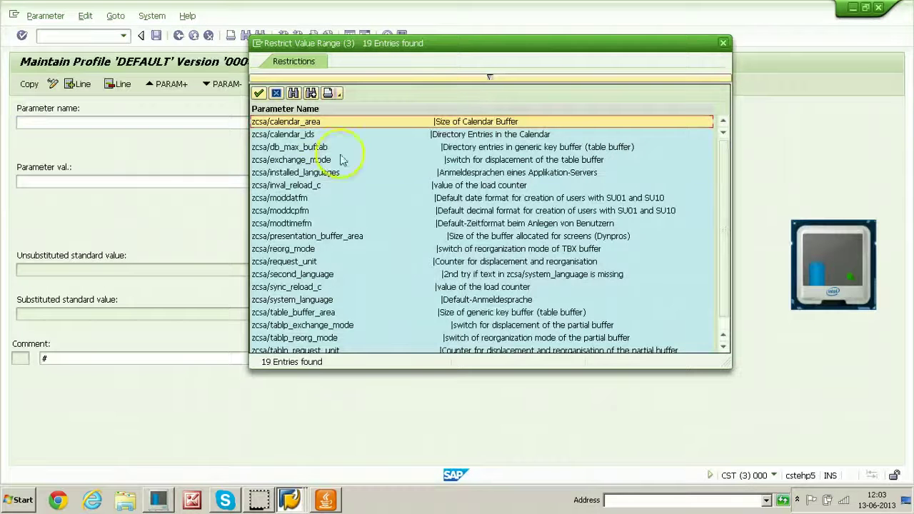
{"action": "left_click", "coordinate": [273, 173]}
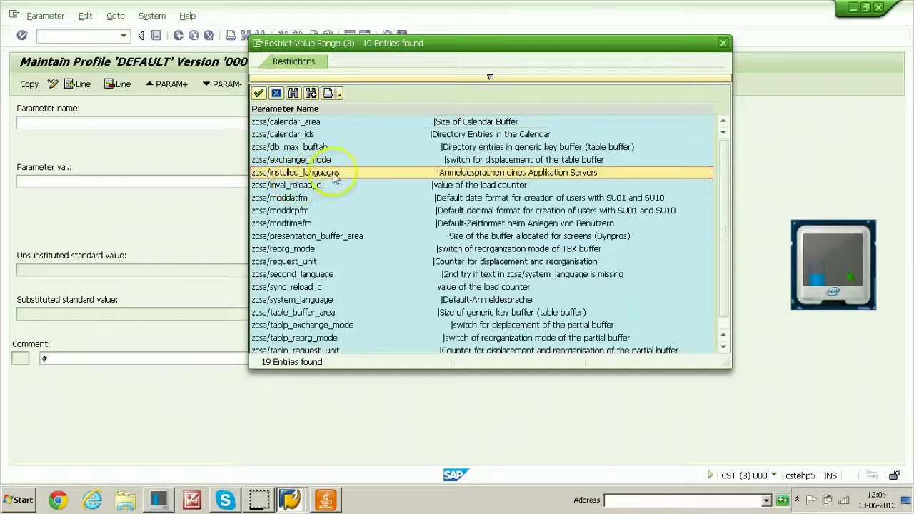
{"action": "double_click", "coordinate": [330, 177]}
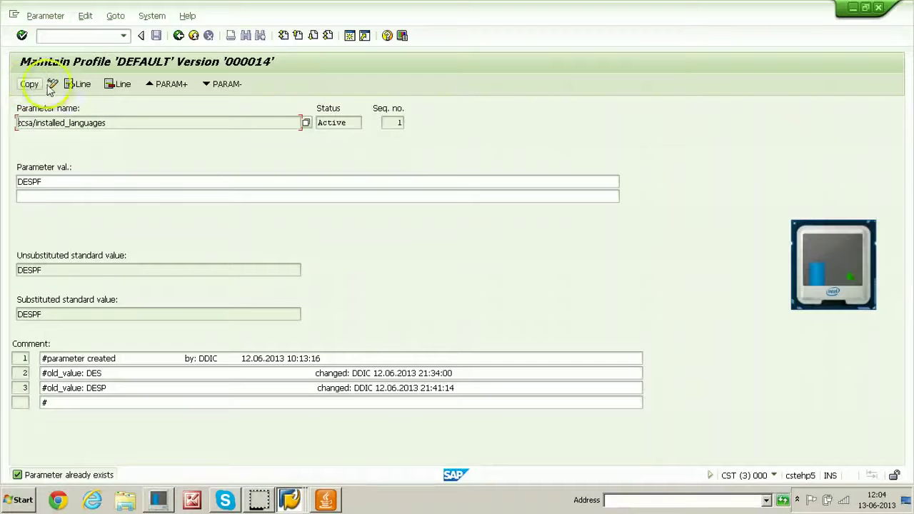
- Return to the active parameter list and open zcsa/installed_languages to edit its DESPF value
{"action": "left_click", "coordinate": [20, 182]}
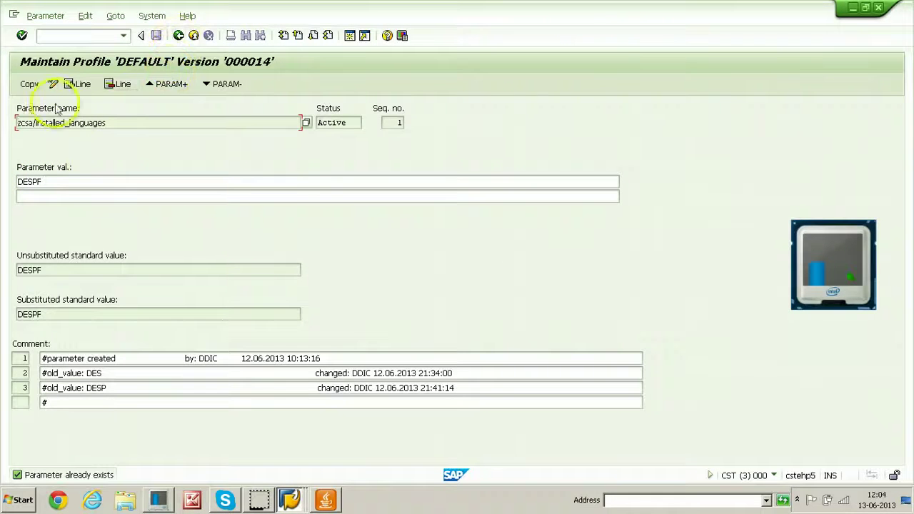
{"action": "left_click", "coordinate": [178, 36]}
{"action": "left_click", "coordinate": [98, 150]}
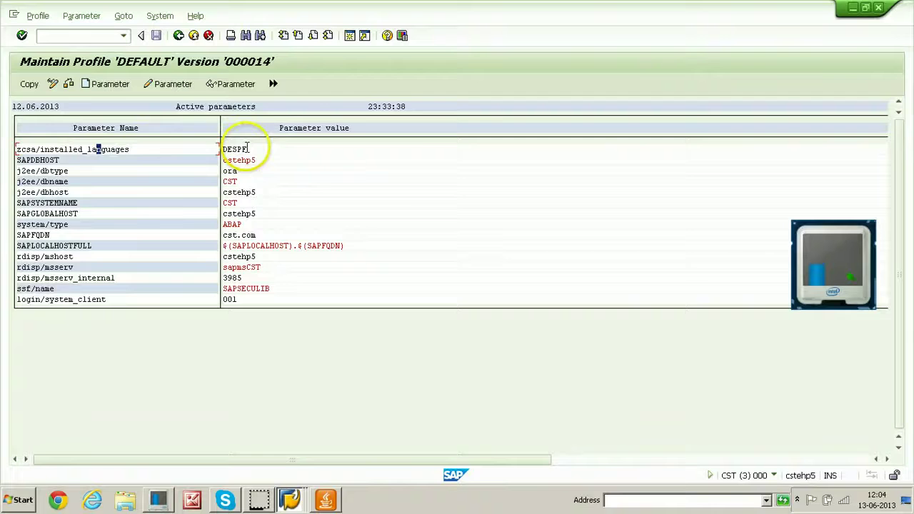
{"action": "double_click", "coordinate": [69, 151]}
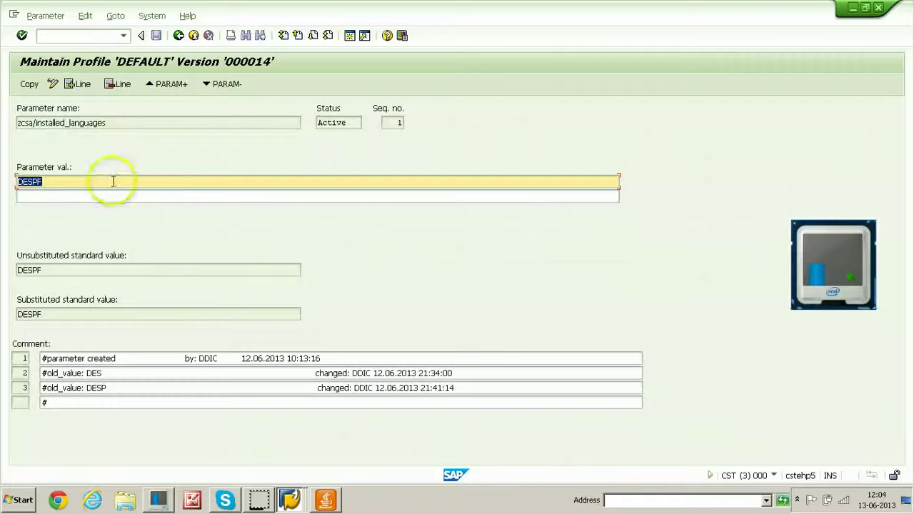
{"action": "left_click", "coordinate": [112, 179]}
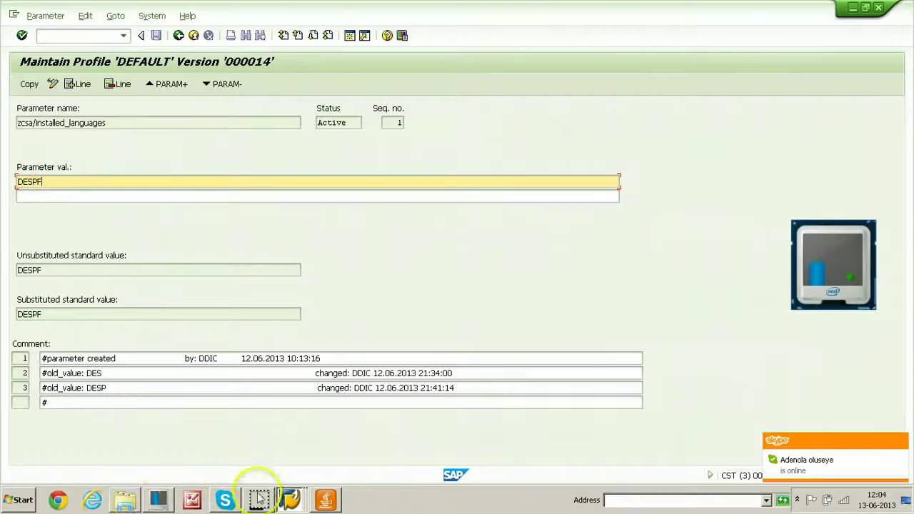
- Switch to the T002 browser and locate Japanese with language key J and ISO code JA
{"action": "left_click", "coordinate": [290, 499]}
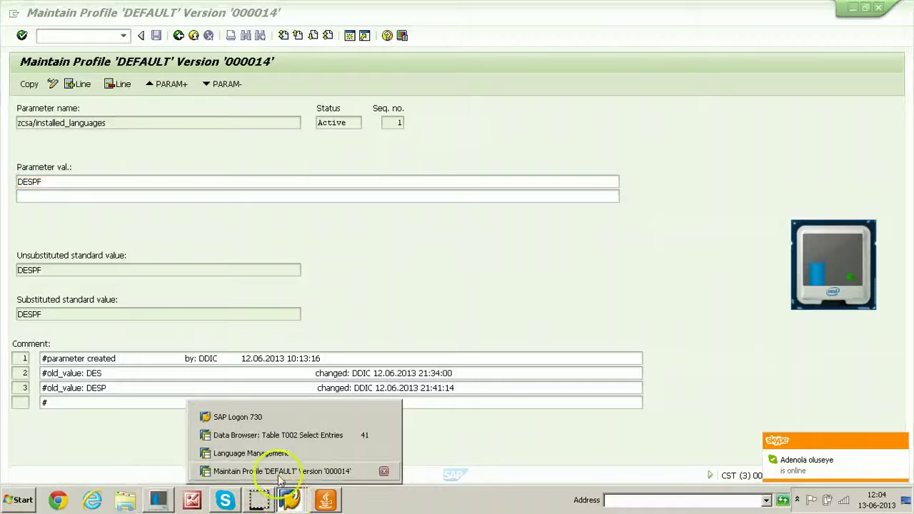
{"action": "left_click", "coordinate": [247, 452]}
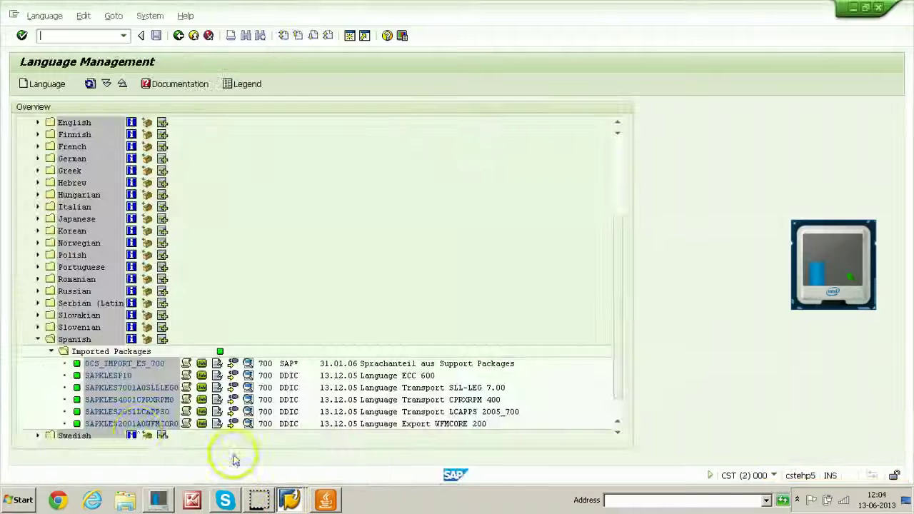
{"action": "left_click", "coordinate": [289, 499]}
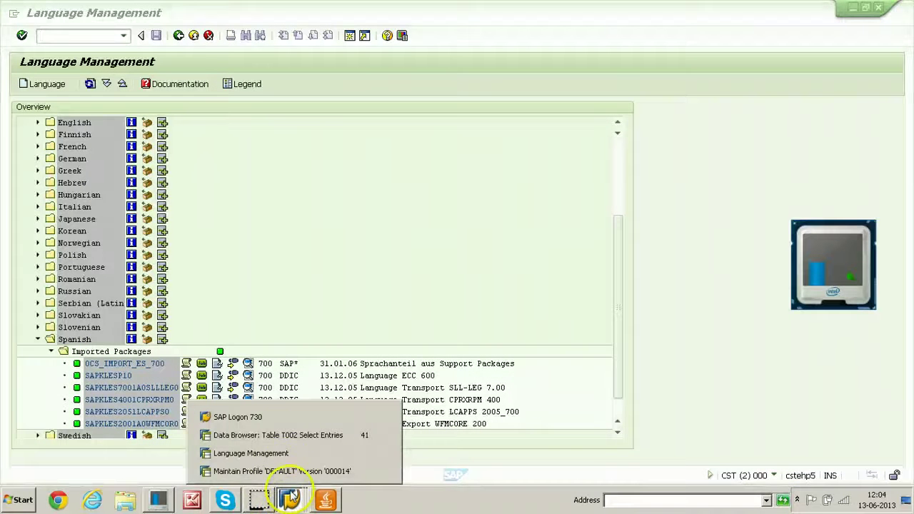
{"action": "left_click", "coordinate": [278, 436]}
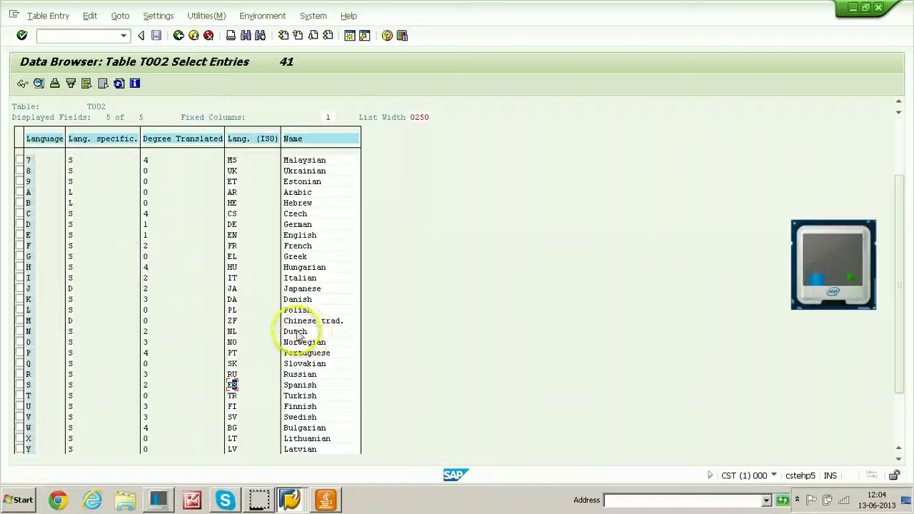
{"action": "left_click", "coordinate": [296, 290]}
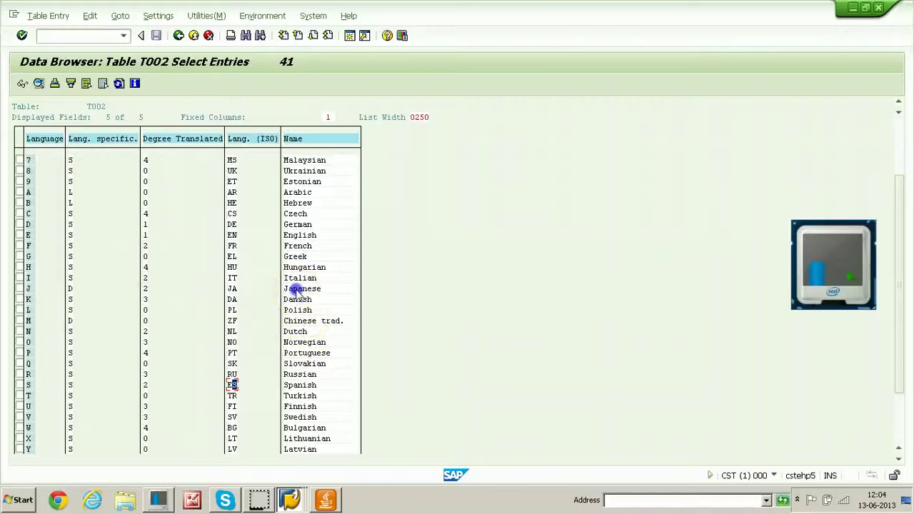
{"action": "left_click", "coordinate": [232, 289]}
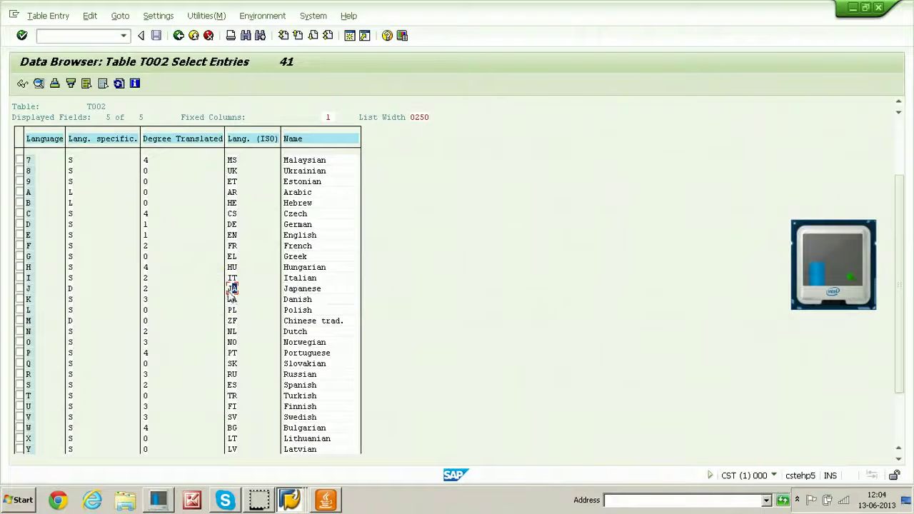
{"action": "left_click", "coordinate": [27, 289]}
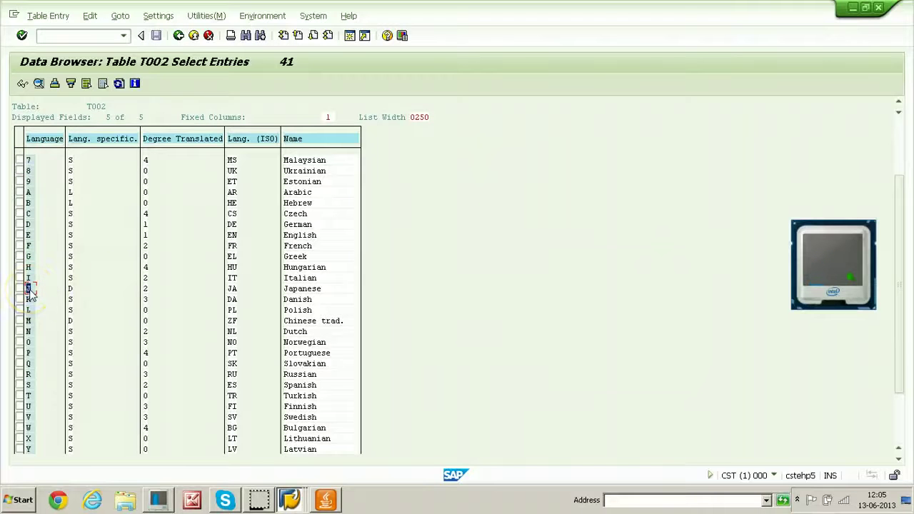
{"action": "left_click", "coordinate": [289, 500]}
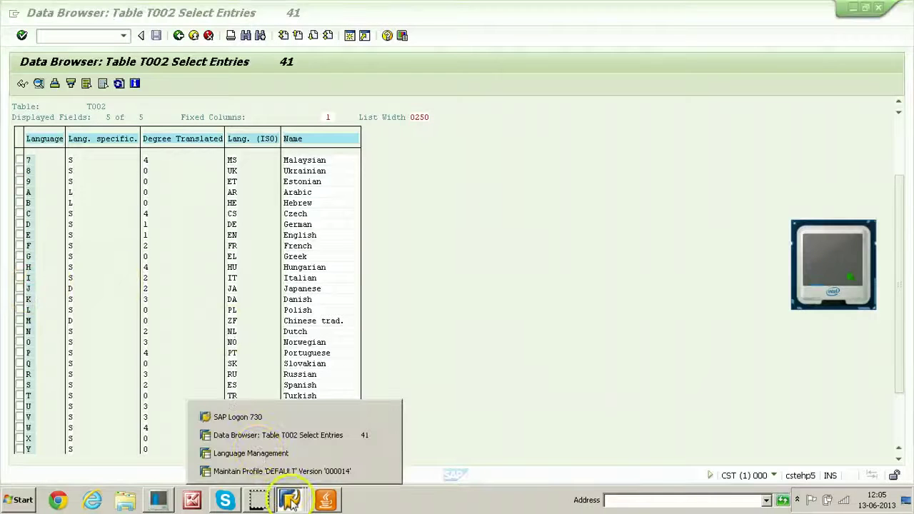
- Accept DESPFJ for zcsa/installed_languages and transfer the changed DEFAULT profile
{"action": "left_click", "coordinate": [257, 471]}
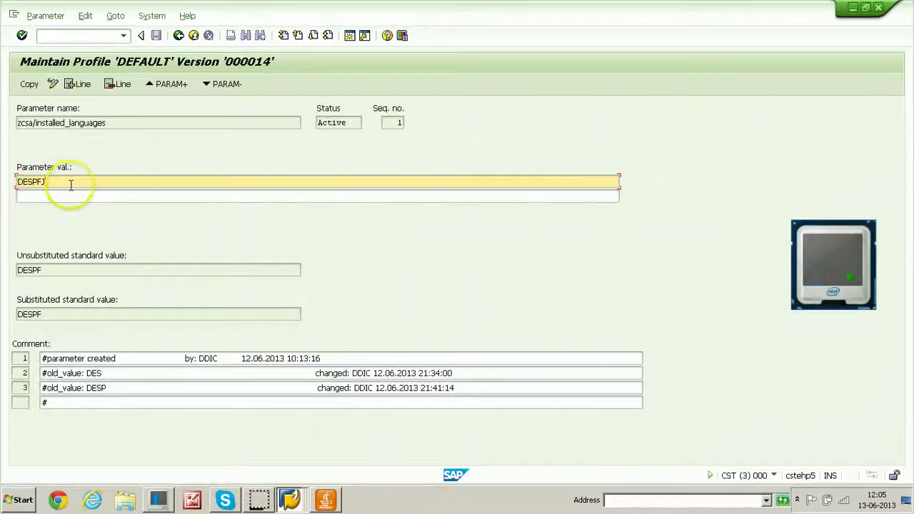
{"action": "left_click", "coordinate": [29, 84]}
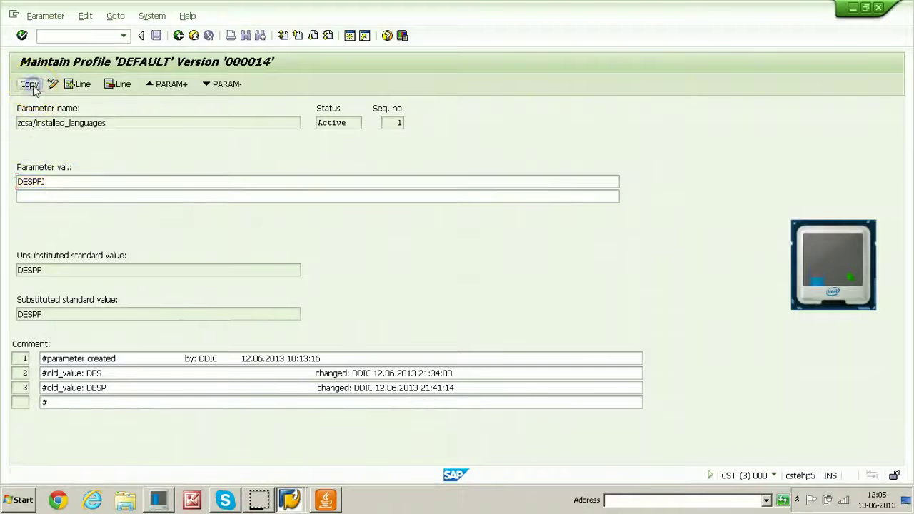
{"action": "left_click", "coordinate": [178, 36]}
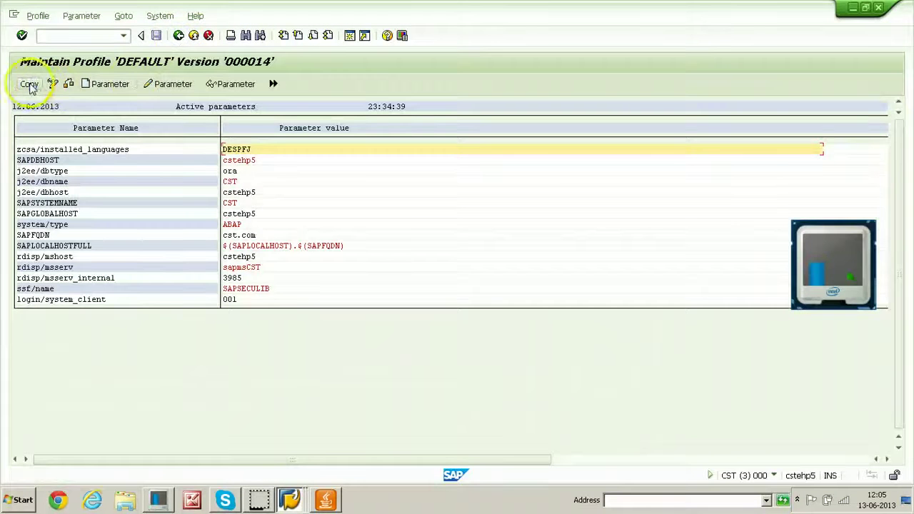
{"action": "left_click", "coordinate": [28, 84]}
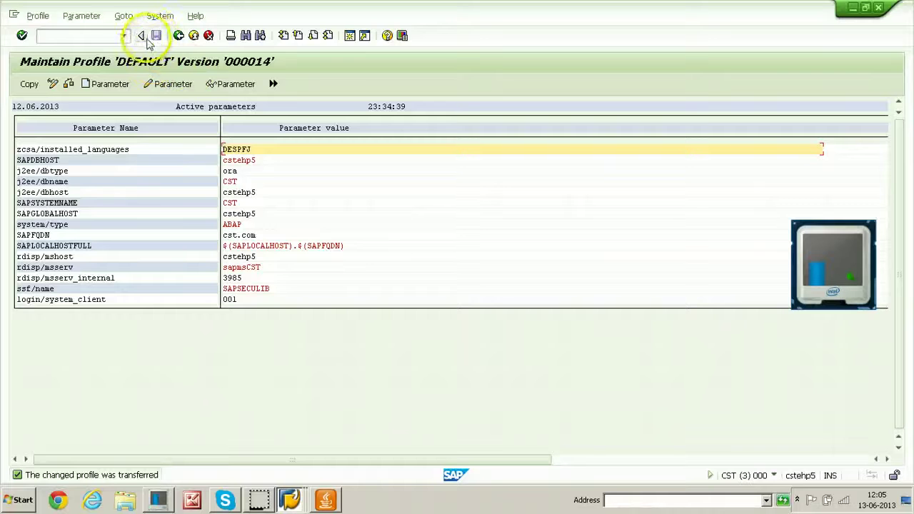
- Save the DEFAULT profile without reviewing values and activate it as version 000015
{"action": "left_click", "coordinate": [179, 40]}
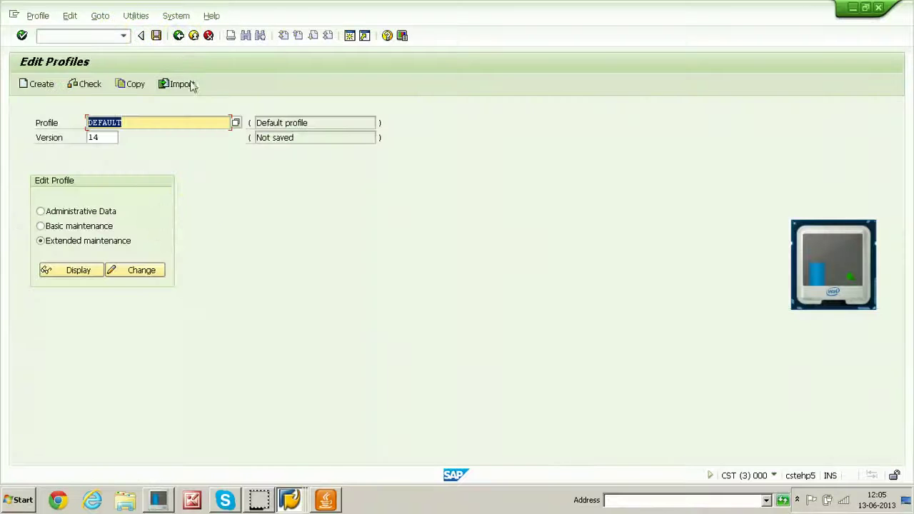
{"action": "left_click", "coordinate": [155, 36]}
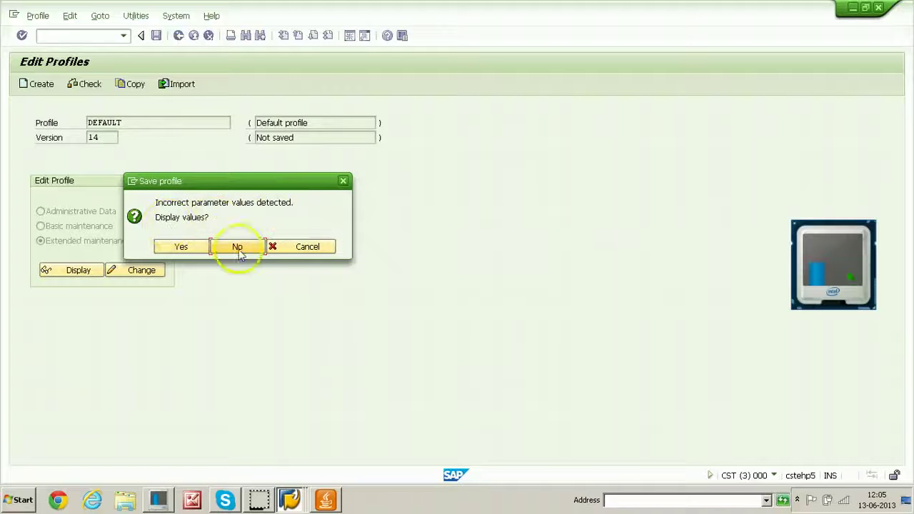
{"action": "left_click", "coordinate": [236, 247]}
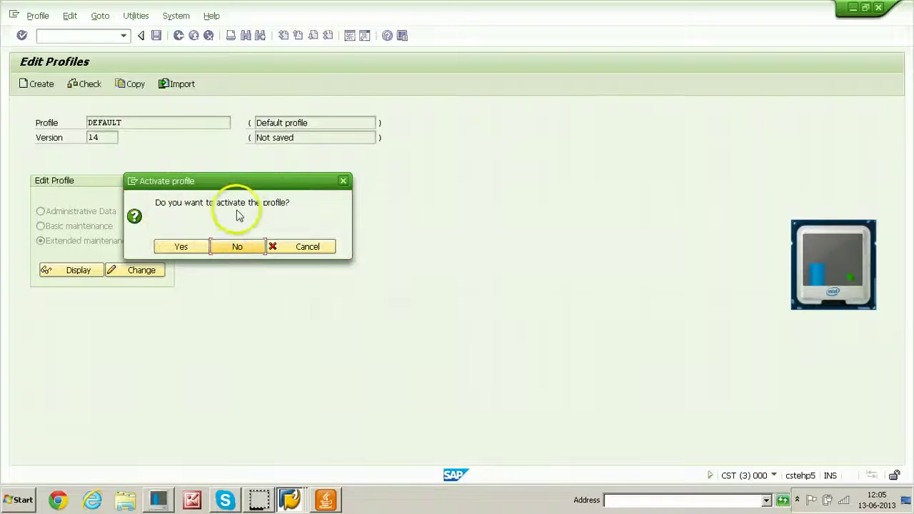
{"action": "left_click", "coordinate": [181, 246]}
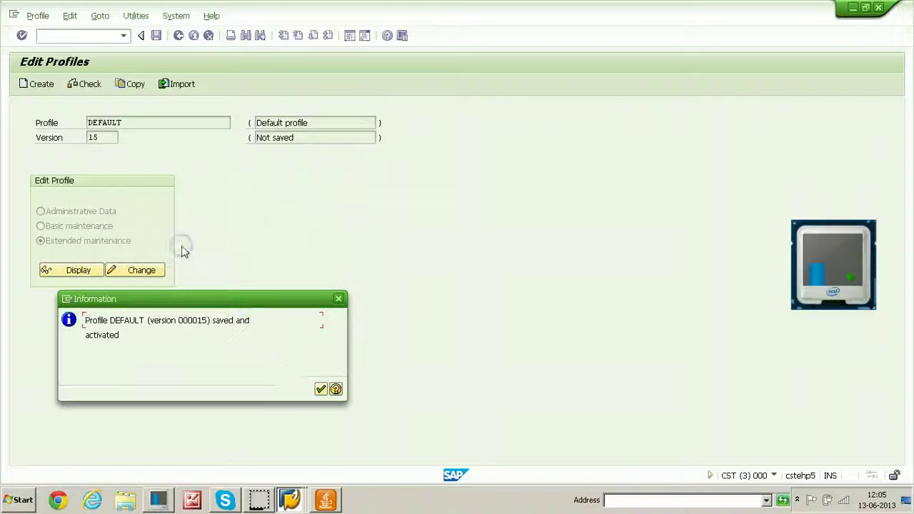
{"action": "left_click", "coordinate": [321, 389]}
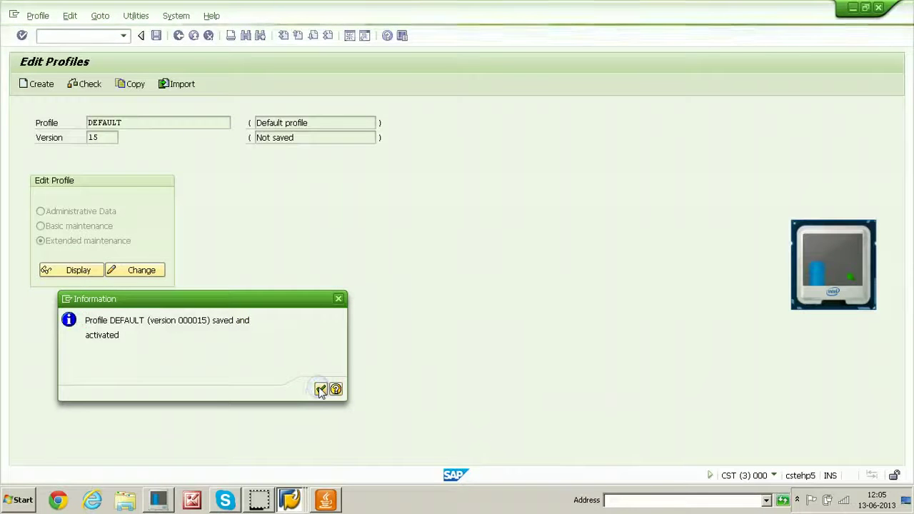
{"action": "left_click", "coordinate": [374, 403]}
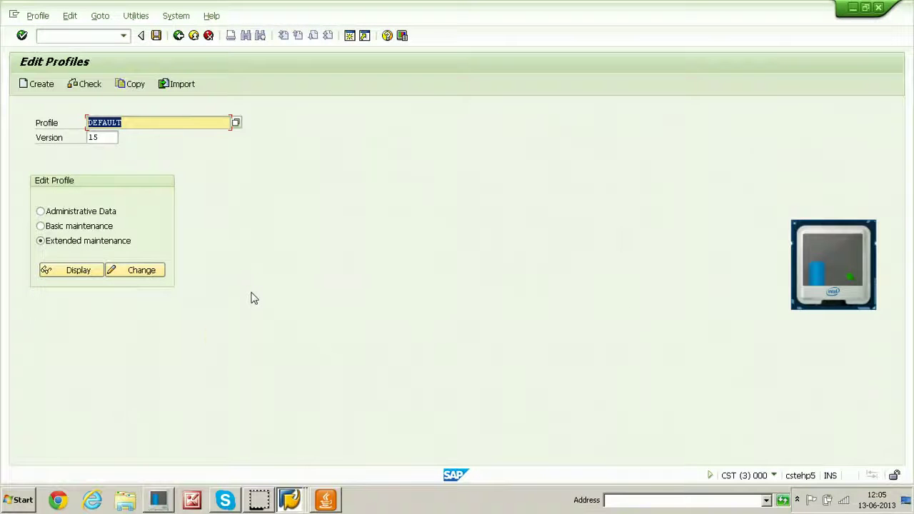
- Launch mstsc and connect to 192.168.2.2, accepting the certificate warning
{"action": "left_click", "coordinate": [20, 500]}
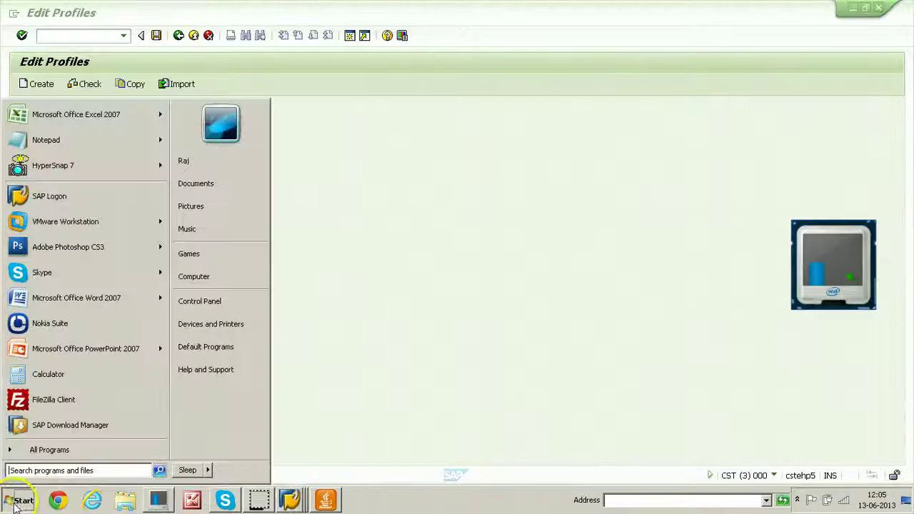
{"action": "left_click", "coordinate": [90, 469]}
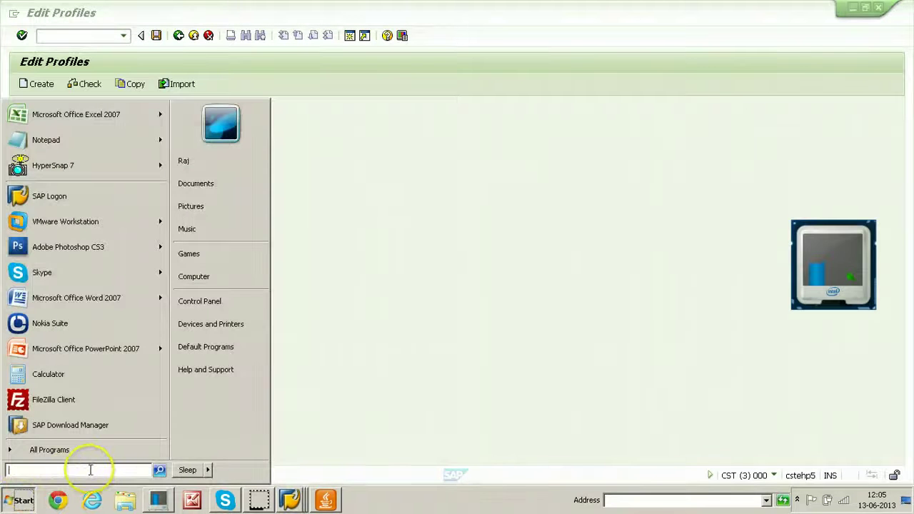
{"action": "type", "text": "mst"}
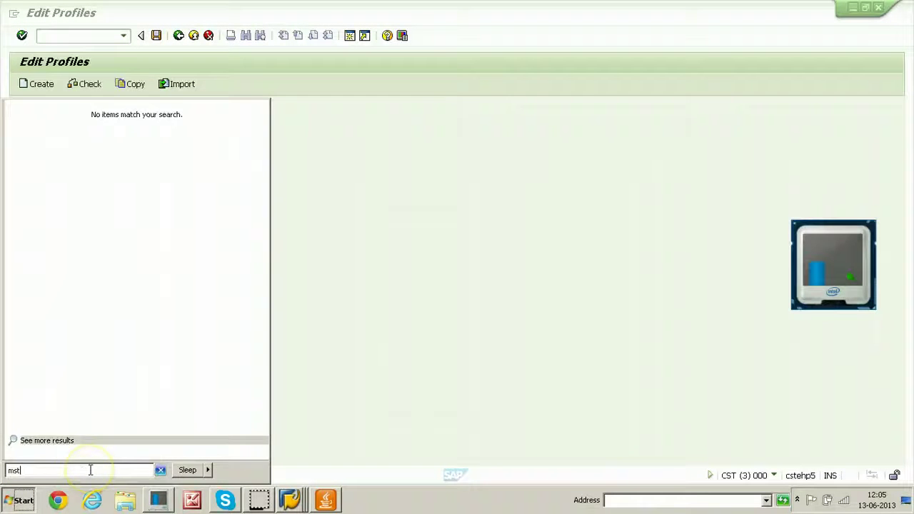
{"action": "type", "text": "sc"}
{"action": "key", "text": "Return"}
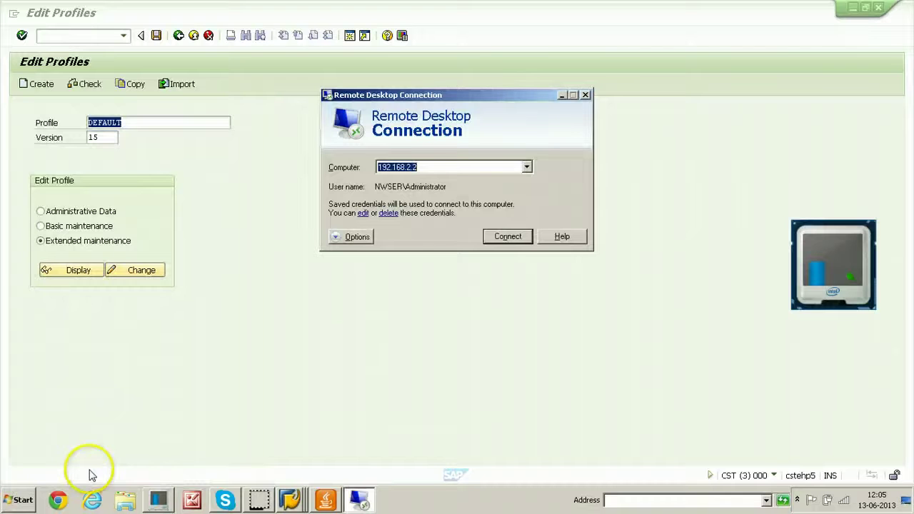
{"action": "left_click", "coordinate": [507, 238]}
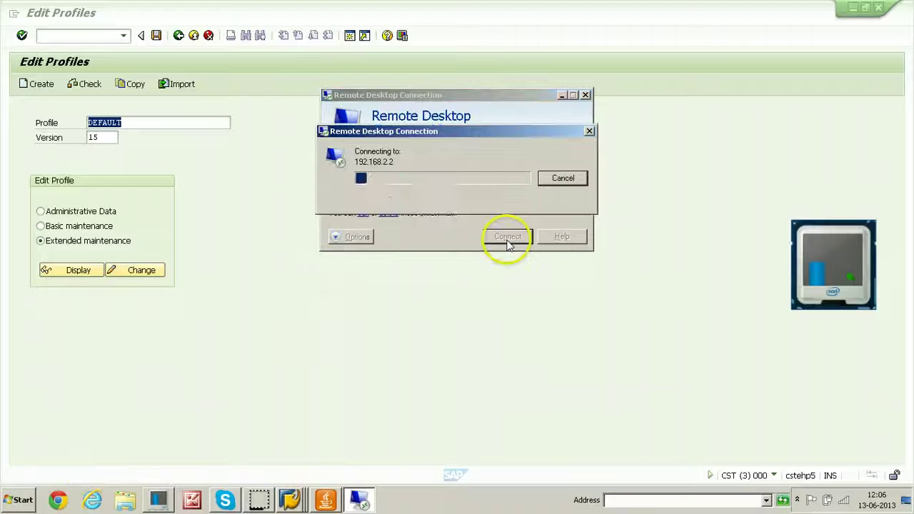
{"action": "left_click", "coordinate": [498, 283]}
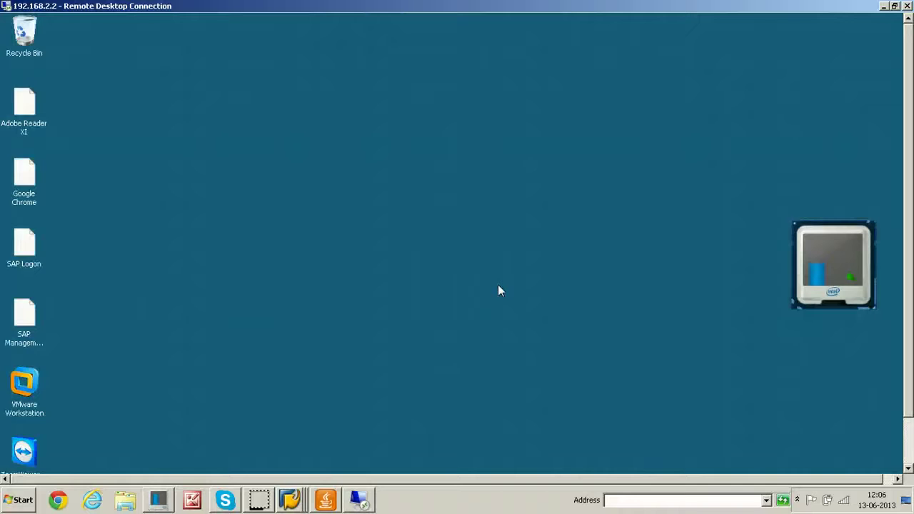
- In the VMware guest's SAP MMC, stop all CST instances and show the AS ABAP WP Table
{"action": "left_click", "coordinate": [908, 314]}
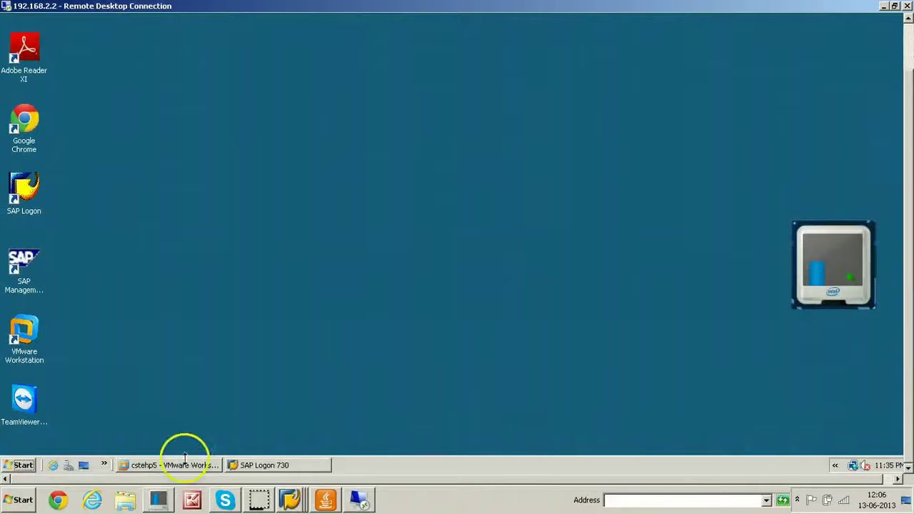
{"action": "left_click", "coordinate": [177, 464]}
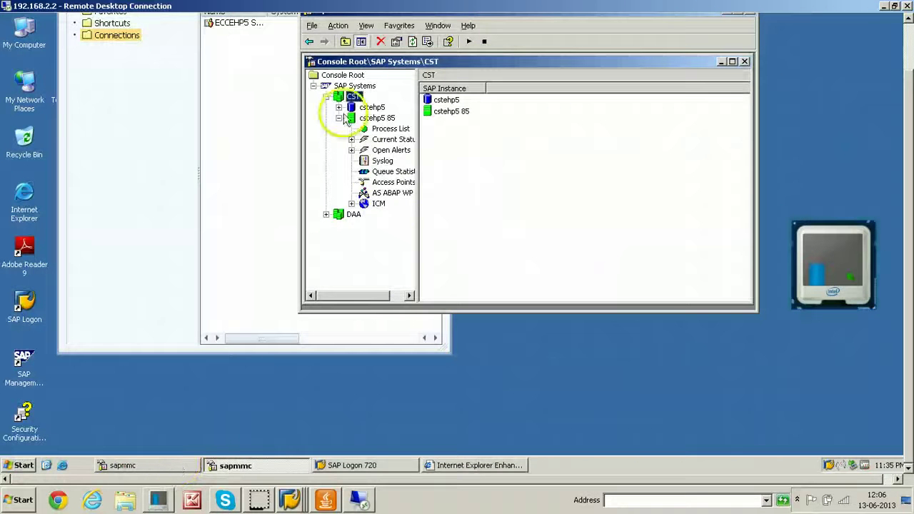
{"action": "right_click", "coordinate": [347, 97]}
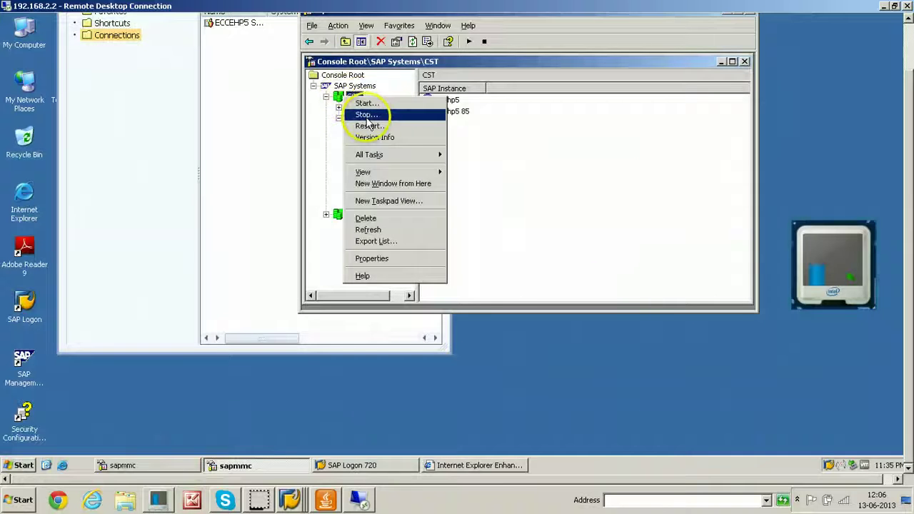
{"action": "left_click", "coordinate": [364, 114]}
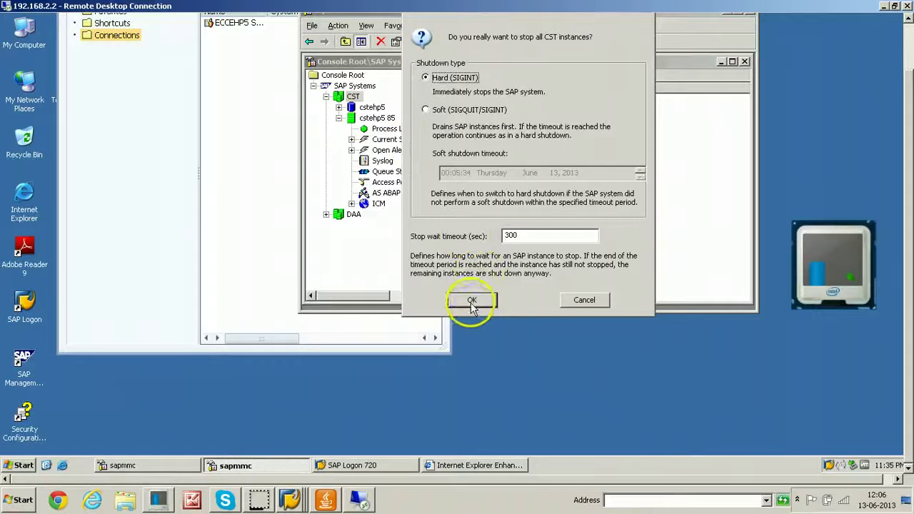
{"action": "left_click", "coordinate": [472, 300]}
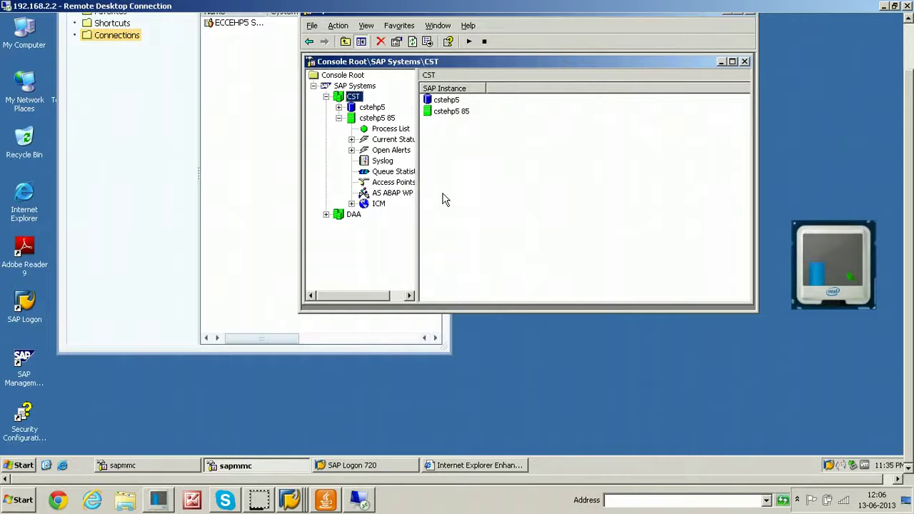
{"action": "left_click", "coordinate": [392, 193]}
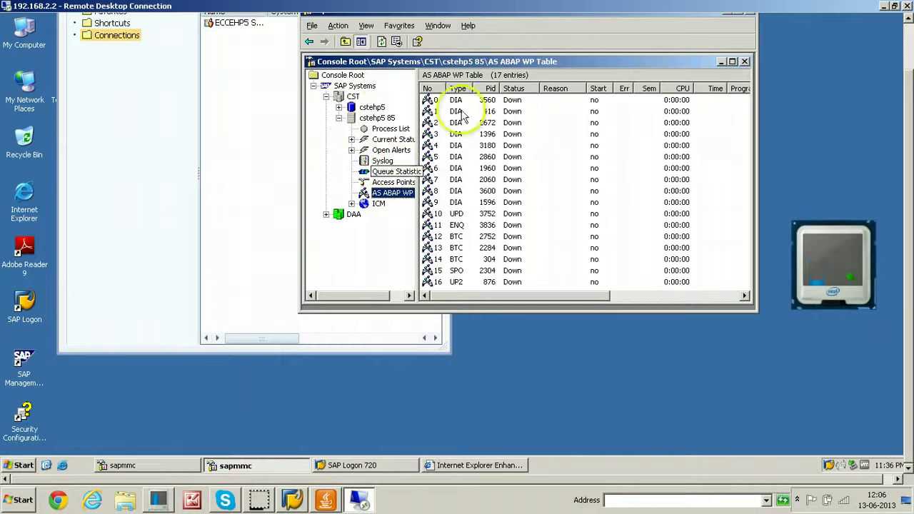
- Refresh to confirm the shutdown, then start the CST system again
{"action": "left_click", "coordinate": [382, 42]}
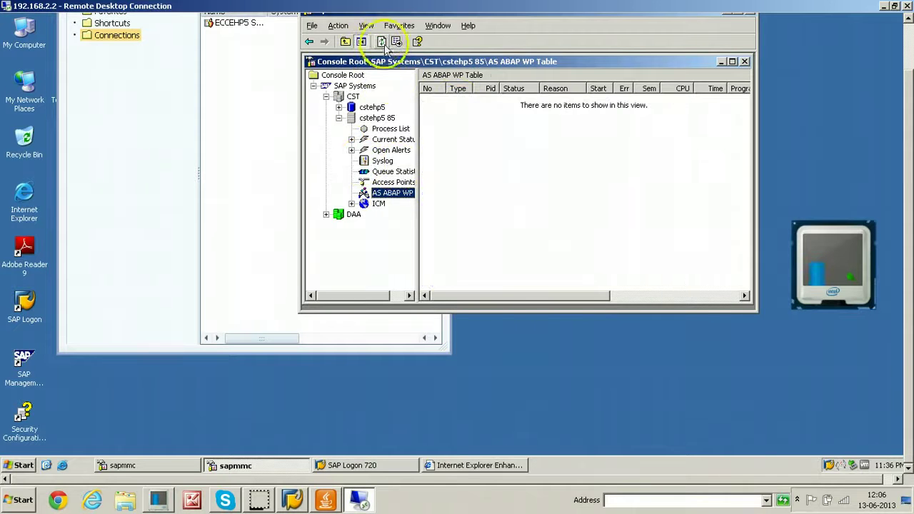
{"action": "right_click", "coordinate": [348, 97]}
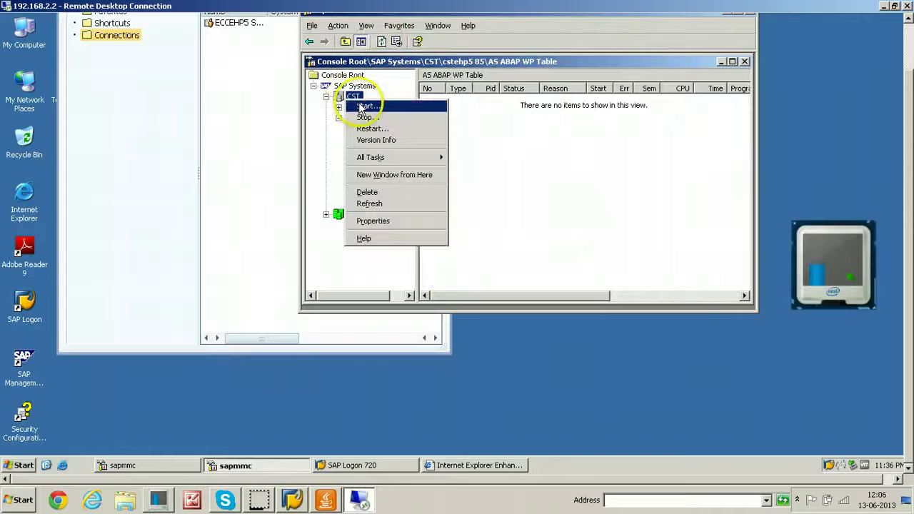
{"action": "left_click", "coordinate": [361, 109]}
{"action": "left_click", "coordinate": [471, 196]}
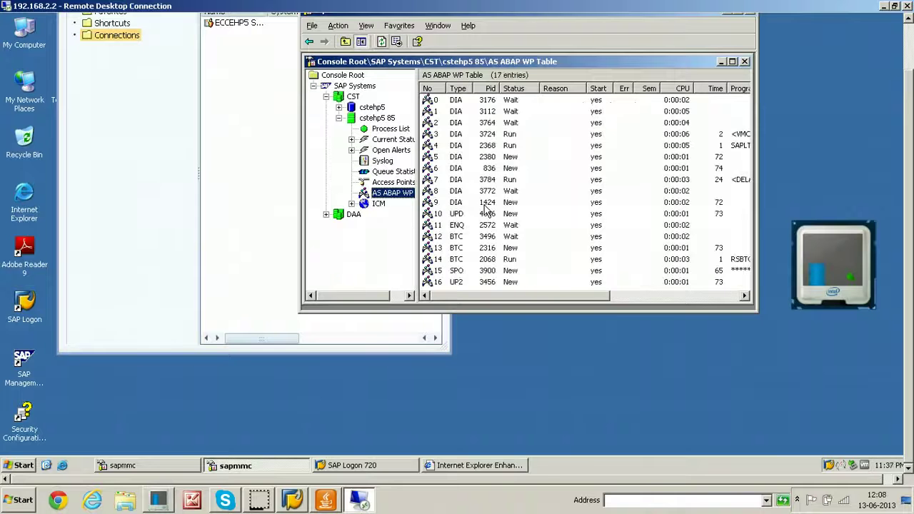
- Refresh the AS ABAP WP Table until all 17 work processes show Wait or Run
{"action": "left_click", "coordinate": [381, 42]}
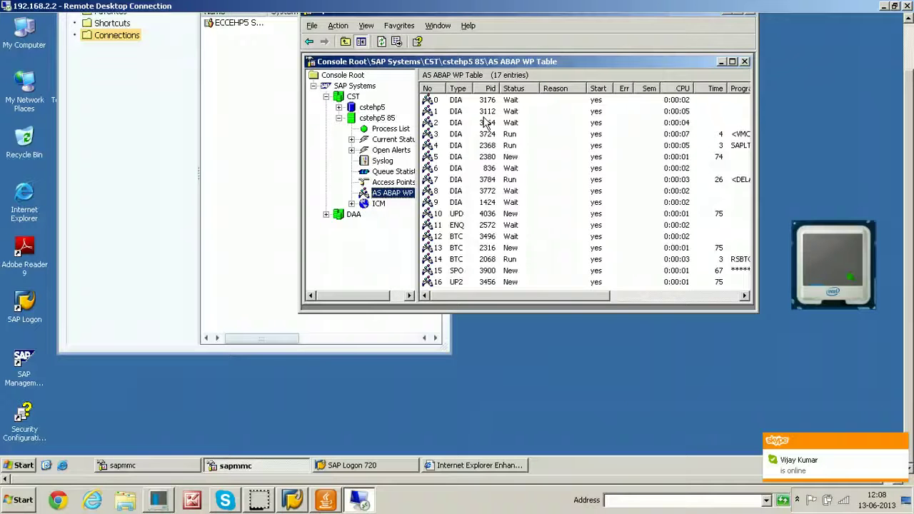
{"action": "left_click", "coordinate": [382, 43]}
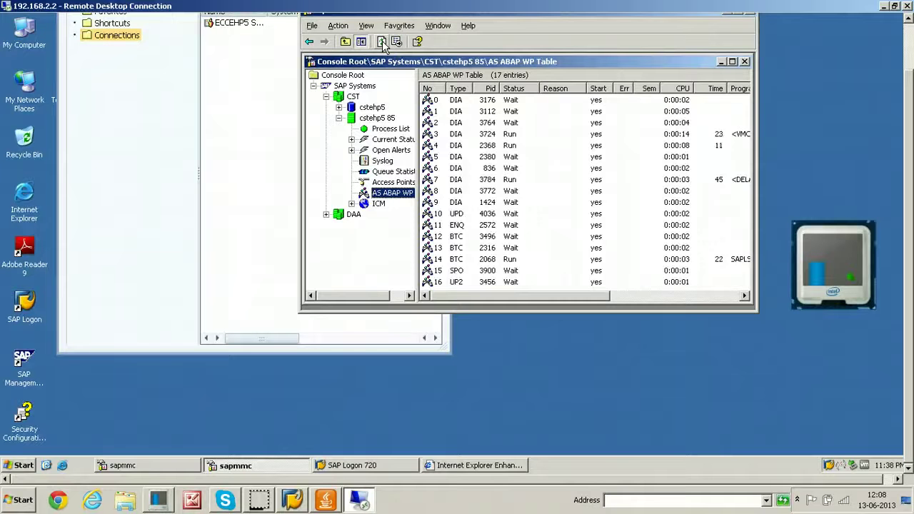
{"action": "left_click", "coordinate": [382, 43]}
{"action": "left_click", "coordinate": [383, 42]}
{"action": "left_click", "coordinate": [383, 43]}
{"action": "left_click", "coordinate": [383, 43]}
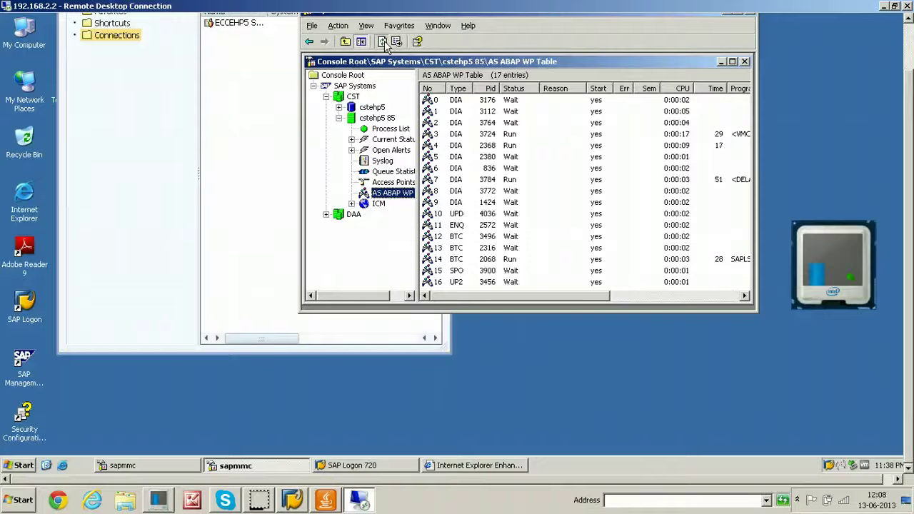
{"action": "left_click", "coordinate": [384, 43]}
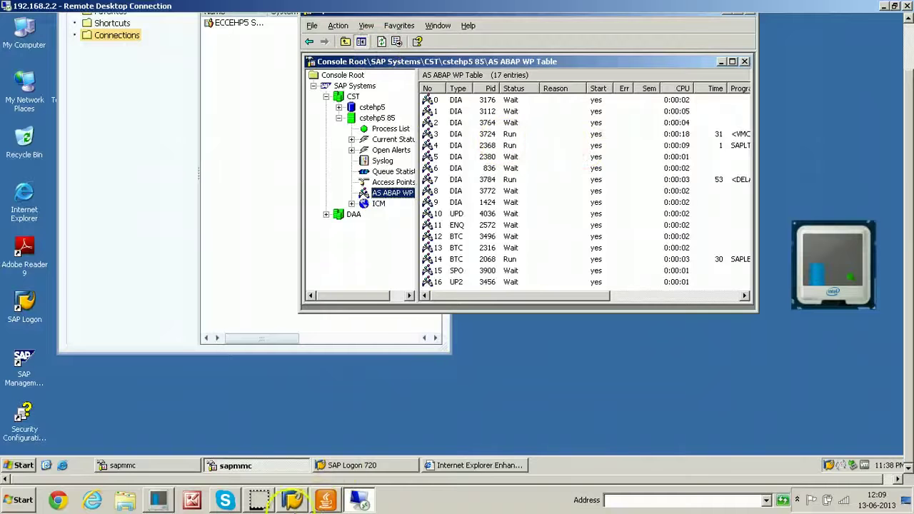
- Open ehp5ides from SAP Logon and enter client 000, user DDIC, the password and language JA
{"action": "left_click", "coordinate": [292, 500]}
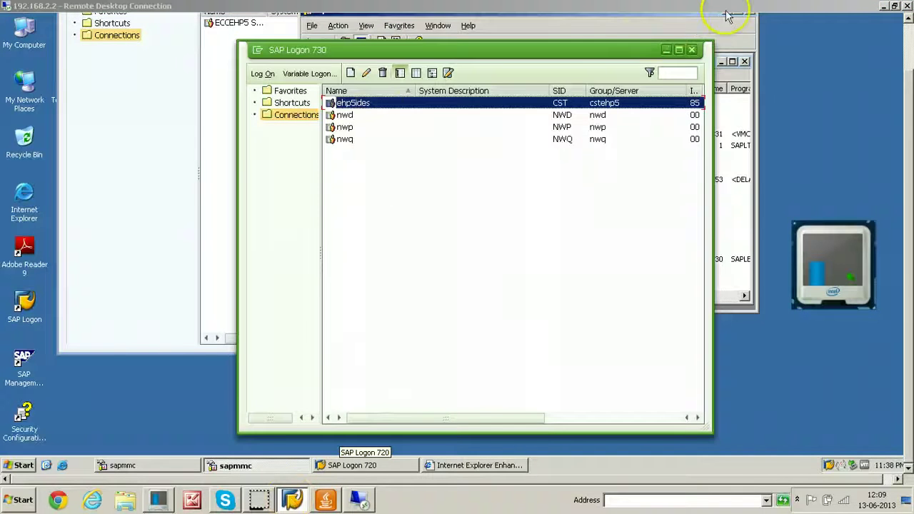
{"action": "left_click", "coordinate": [885, 7]}
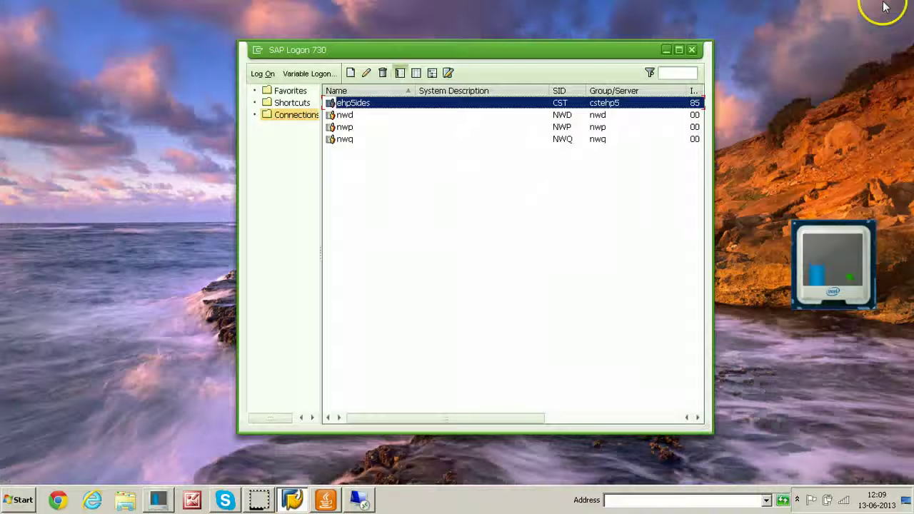
{"action": "double_click", "coordinate": [353, 103]}
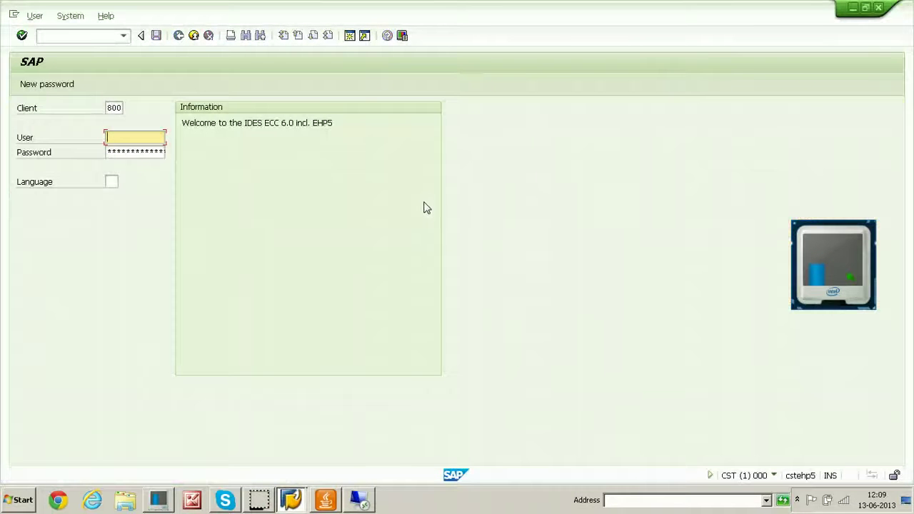
{"action": "key", "text": "shift+Tab"}
{"action": "type", "text": "000"}
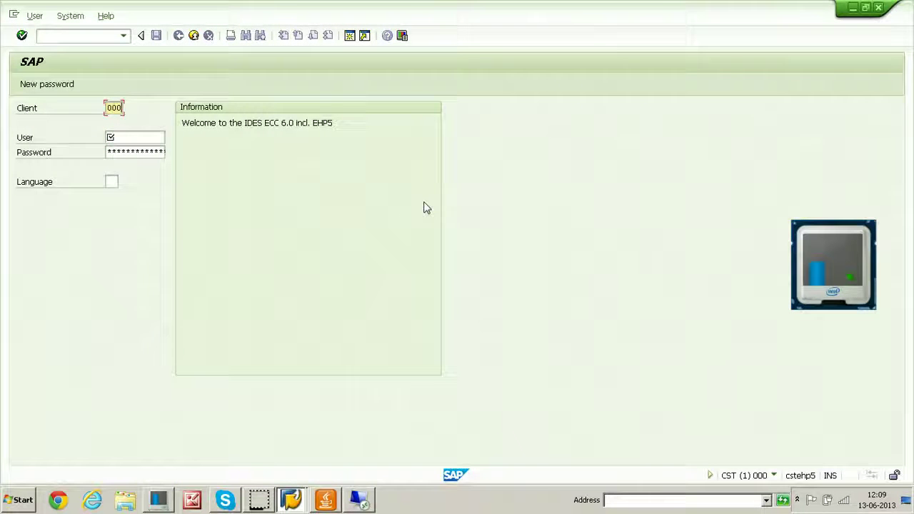
{"action": "key", "text": "Tab"}
{"action": "type", "text": "ddic"}
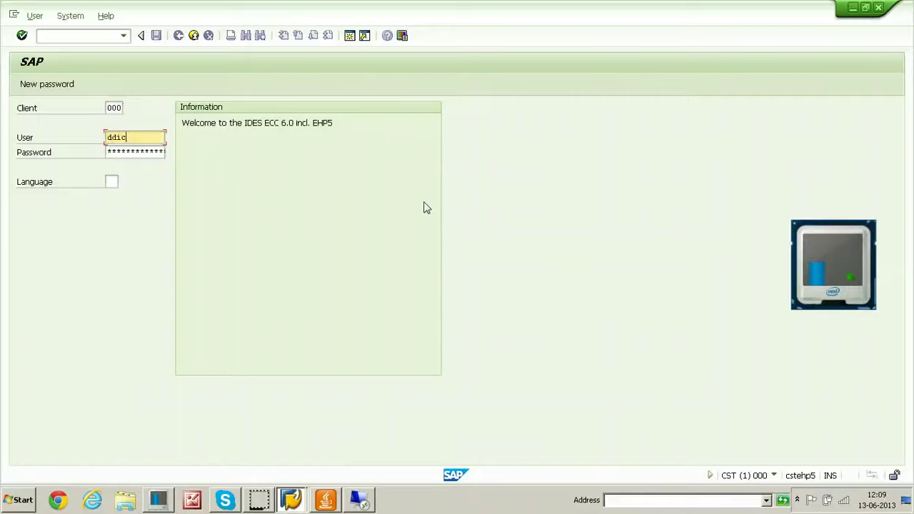
{"action": "key", "text": "Tab"}
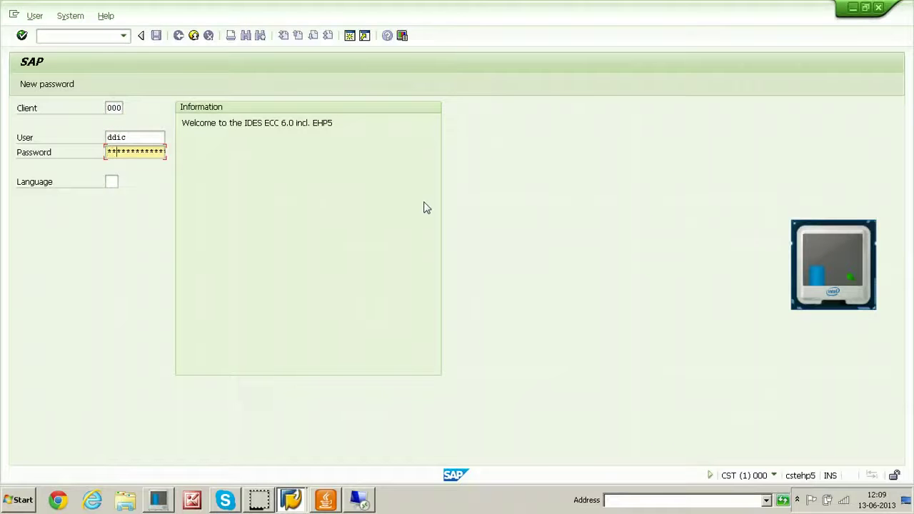
{"action": "key", "text": "Tab"}
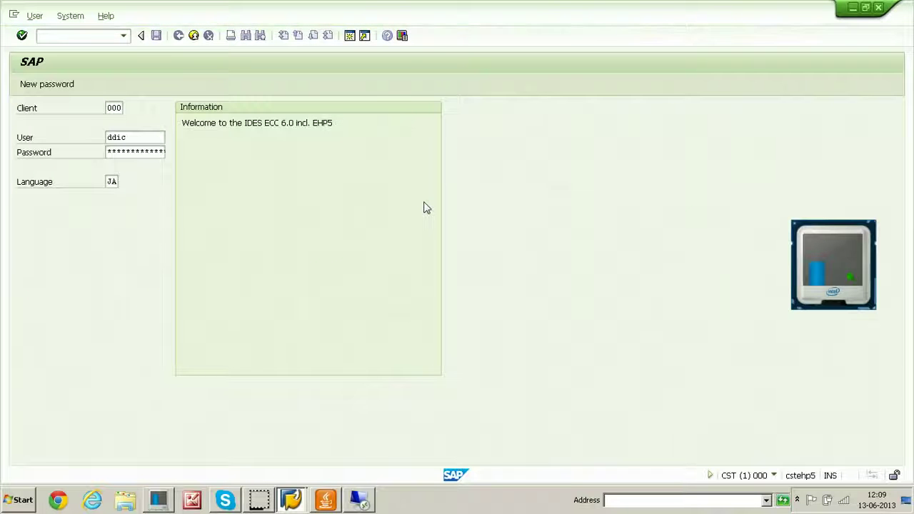
- Log on in Japanese past the copyright notice, then log off via System > Log off
{"action": "key", "text": "Return"}
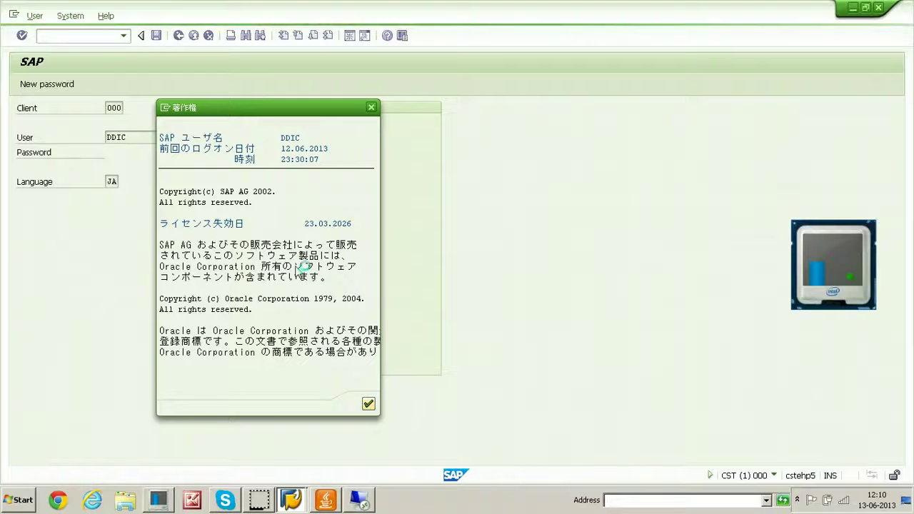
{"action": "key", "text": "Return"}
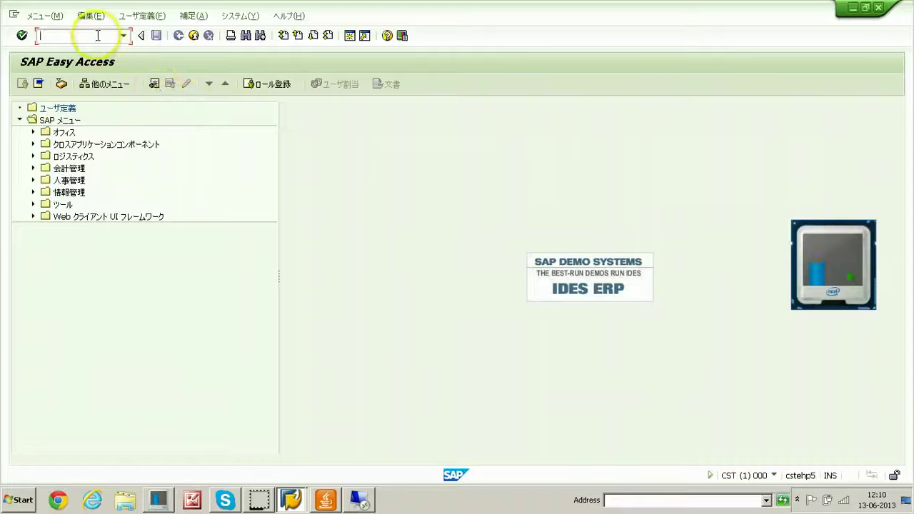
{"action": "left_click", "coordinate": [235, 16]}
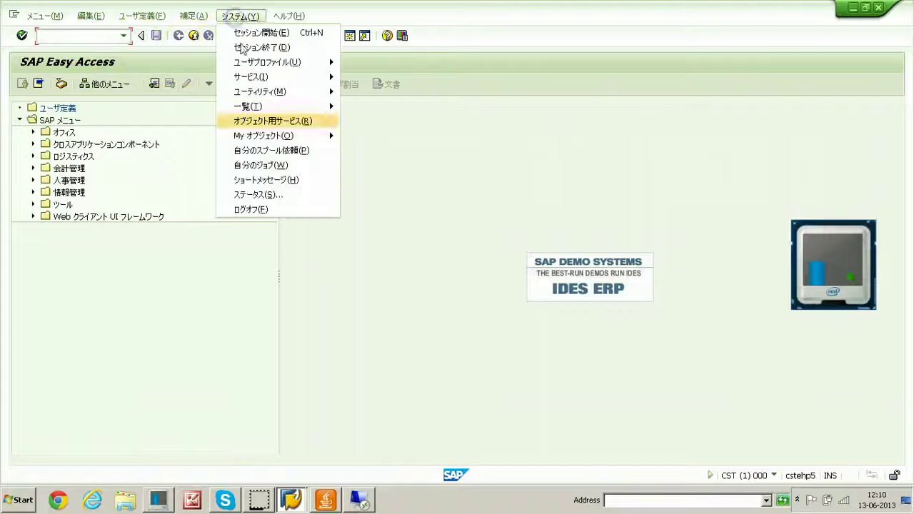
{"action": "left_click", "coordinate": [246, 209]}
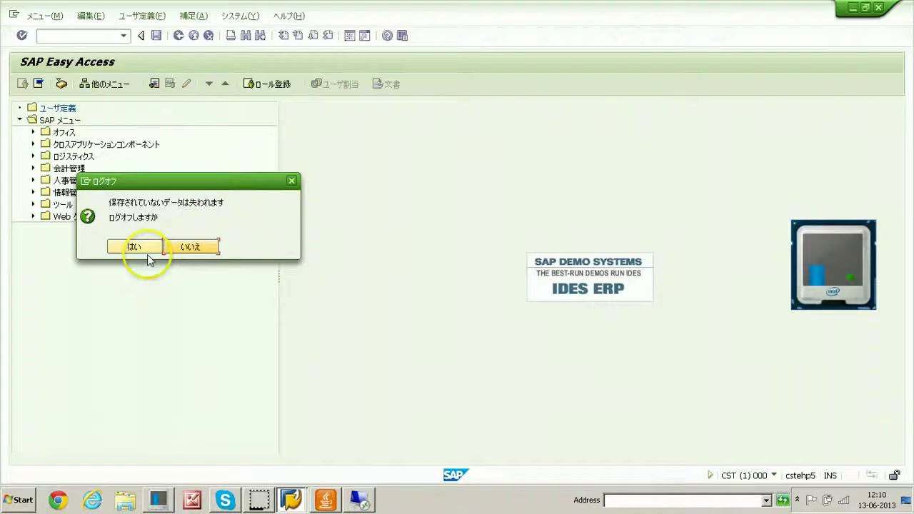
{"action": "left_click", "coordinate": [128, 248]}
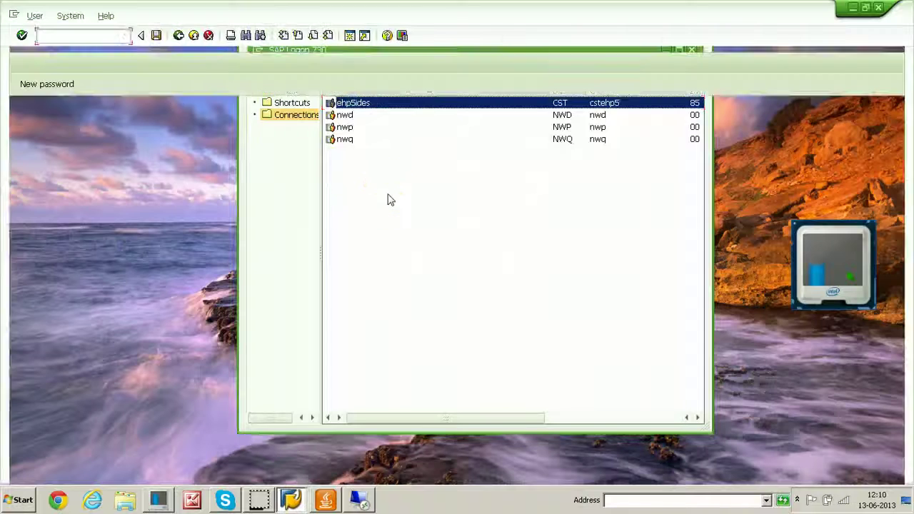
- Log on to client 000 as DDIC in the default language
{"action": "type", "text": "000"}
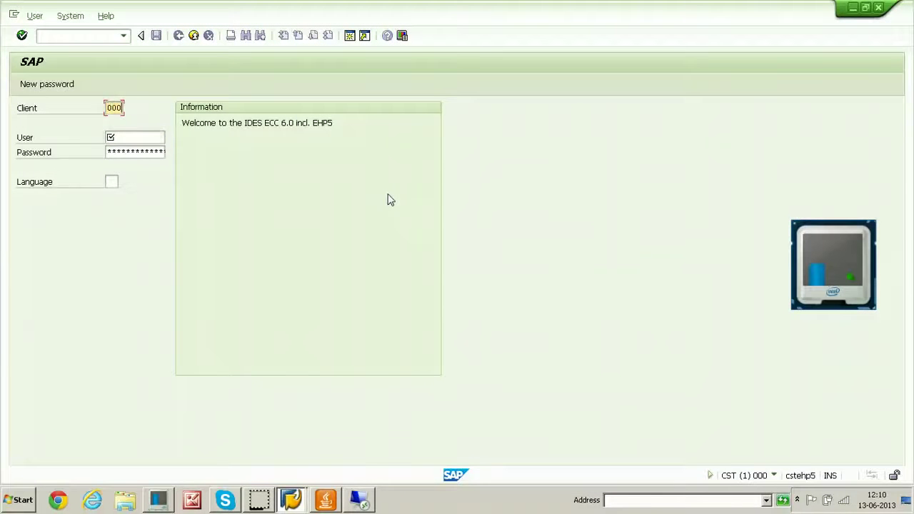
{"action": "key", "text": "Tab"}
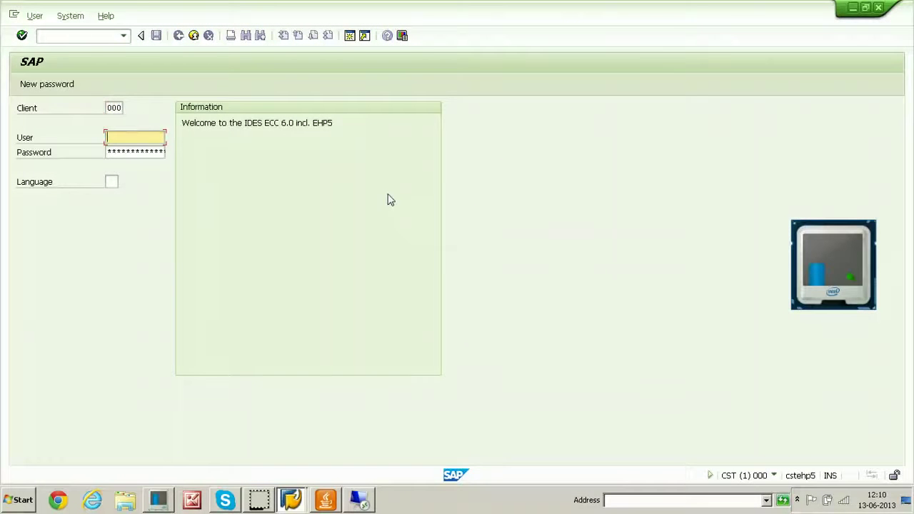
{"action": "type", "text": "ddic"}
{"action": "key", "text": "Tab"}
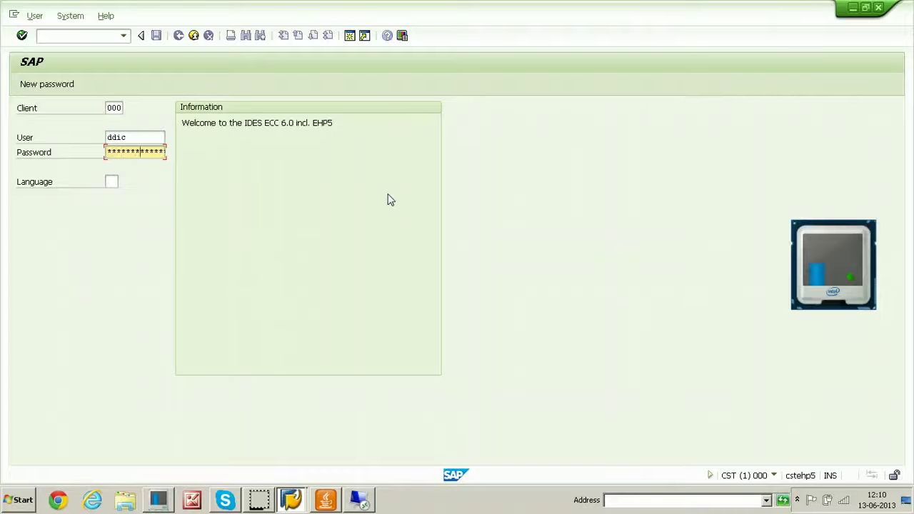
{"action": "key", "text": "Return"}
{"action": "key", "text": "Return"}
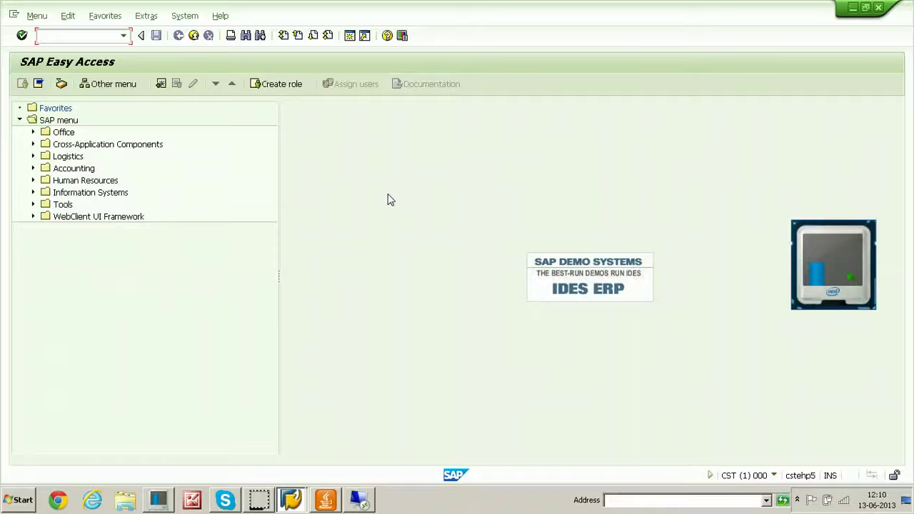
- Run SE16 and list all entries of table T002
{"action": "type", "text": "se16"}
{"action": "key", "text": "Return"}
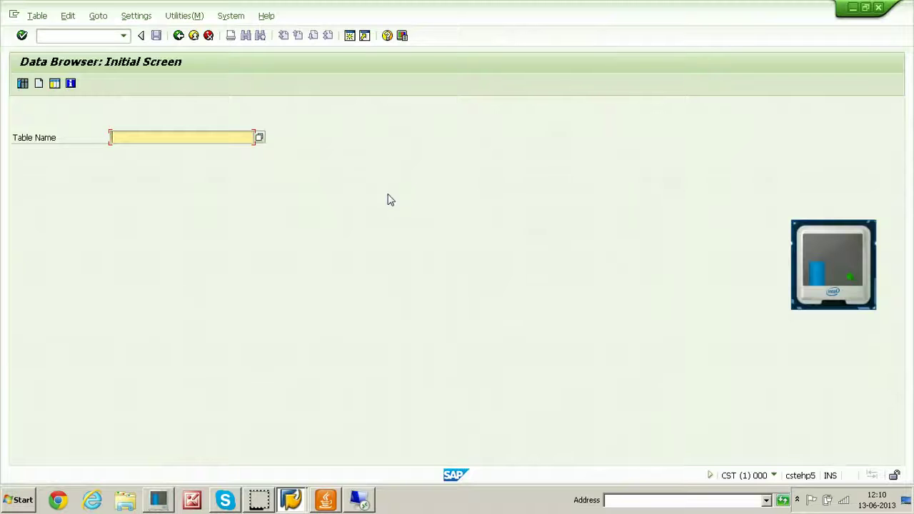
{"action": "type", "text": "t002"}
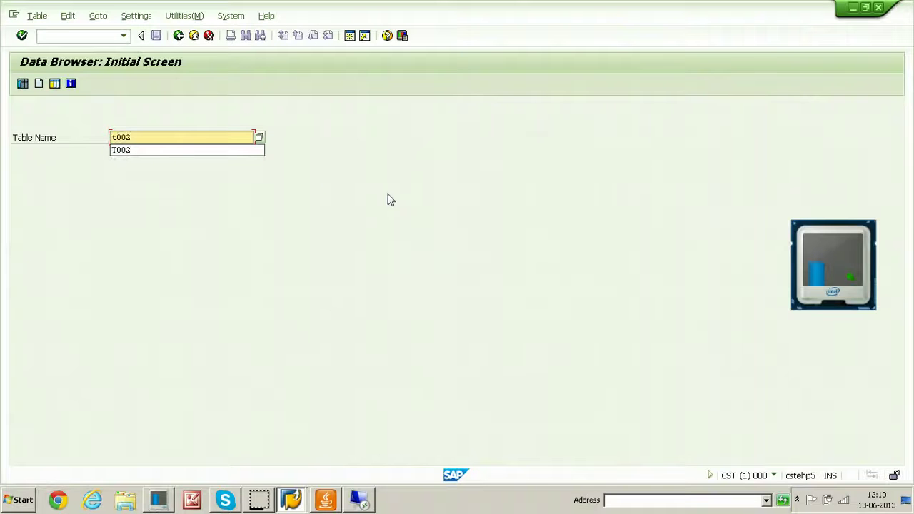
{"action": "key", "text": "Return"}
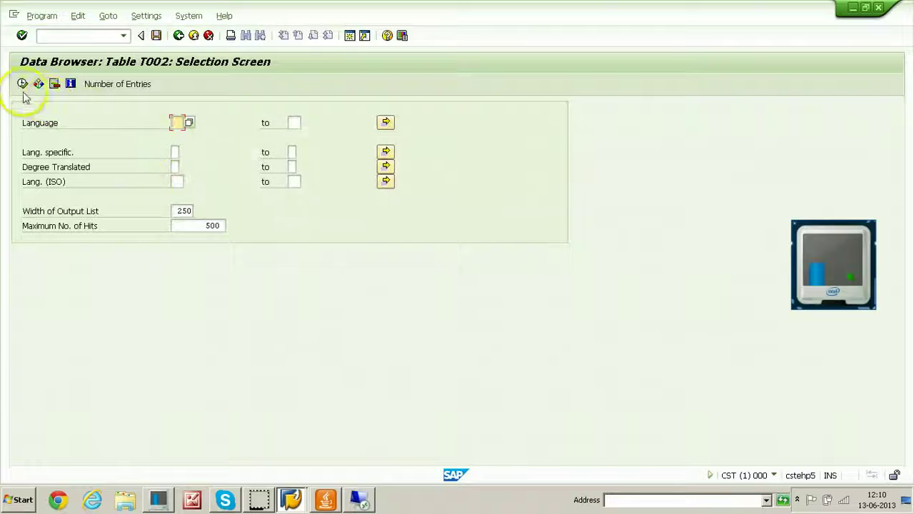
{"action": "left_click", "coordinate": [22, 83]}
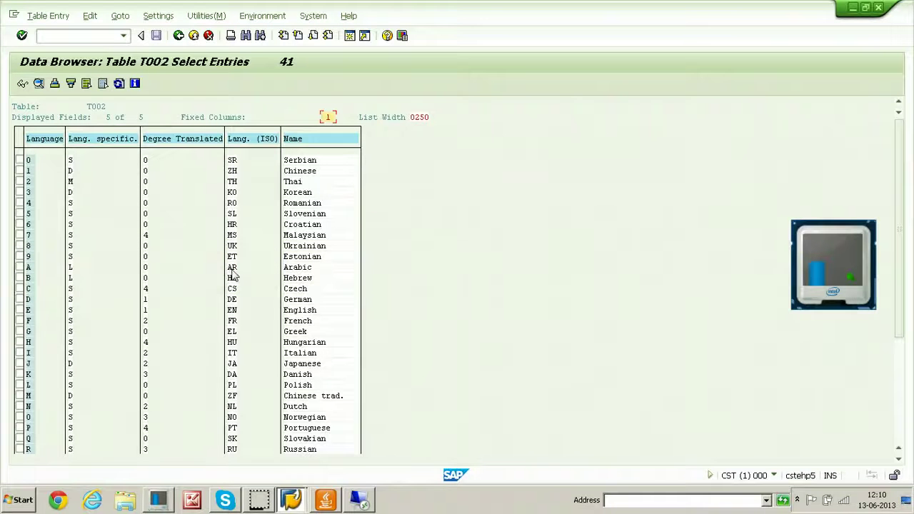
- Log off the session and reopen the ehp5ides logon screen
{"action": "left_click", "coordinate": [312, 16]}
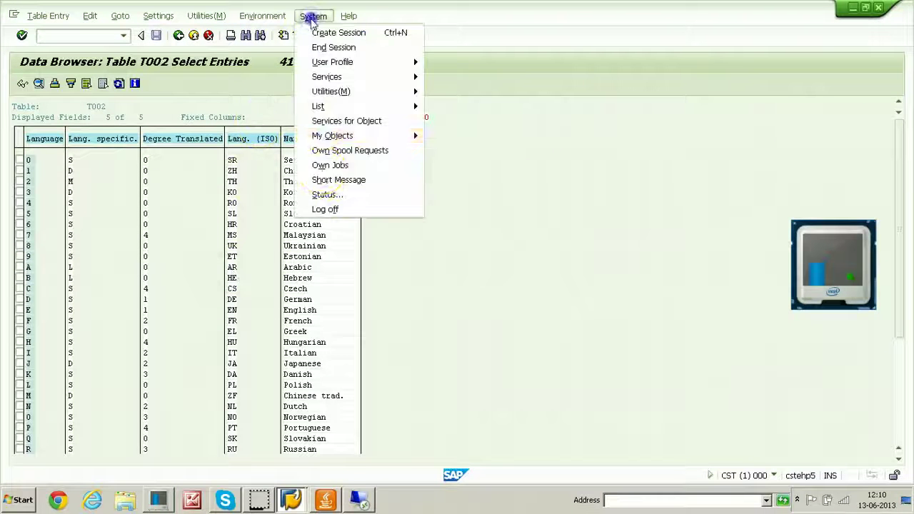
{"action": "left_click", "coordinate": [327, 209]}
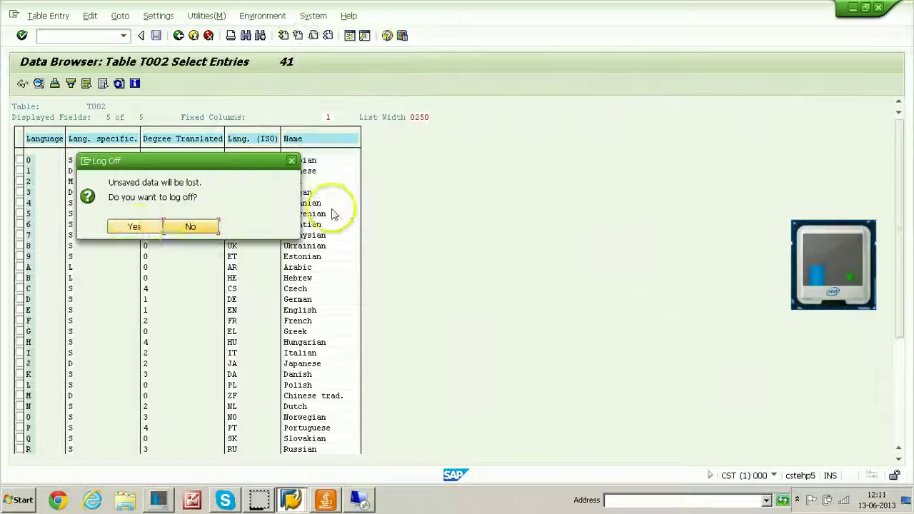
{"action": "left_click", "coordinate": [146, 228]}
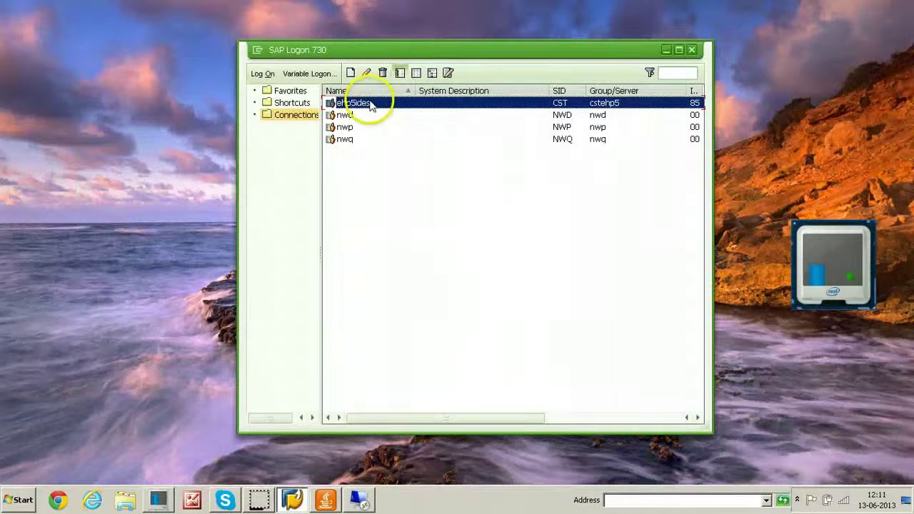
{"action": "key", "text": "Return"}
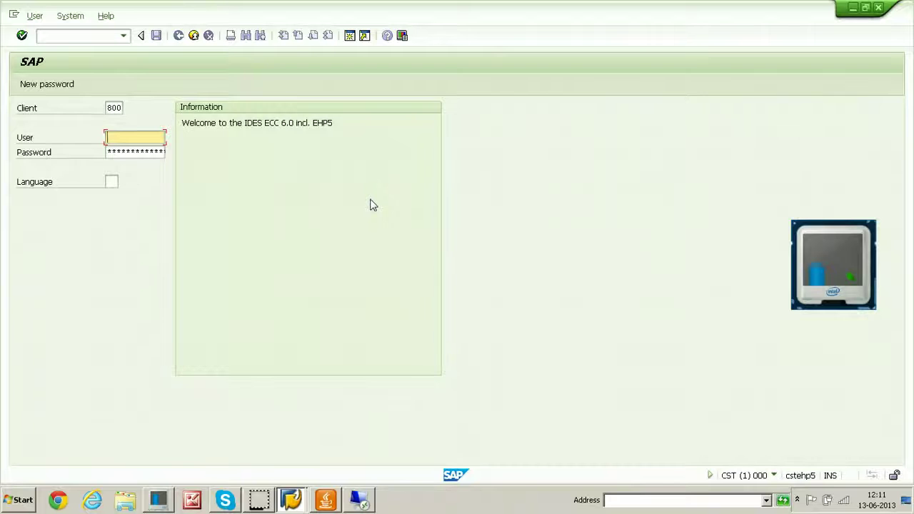
- Try logging on to client 000 as DDIC in language AR, then clear the rejected AR code
{"action": "key", "text": "shift+Tab"}
{"action": "type", "text": "000"}
{"action": "key", "text": "Tab"}
{"action": "type", "text": "ddic"}
{"action": "key", "text": "Tab"}
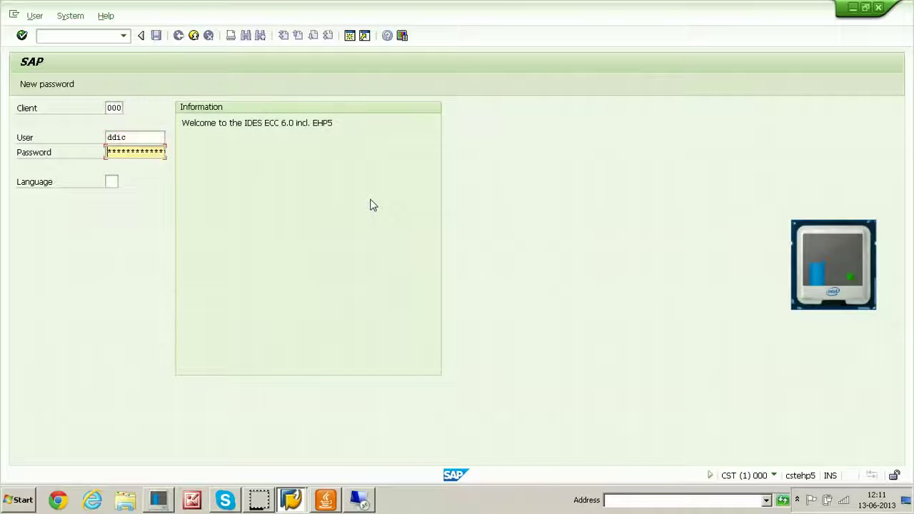
{"action": "key", "text": "Tab"}
{"action": "type", "text": "AR"}
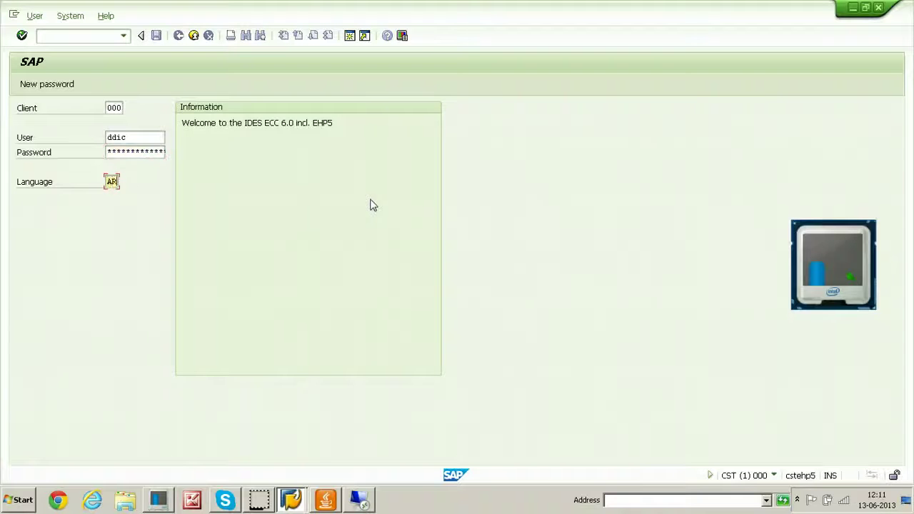
{"action": "key", "text": "Return"}
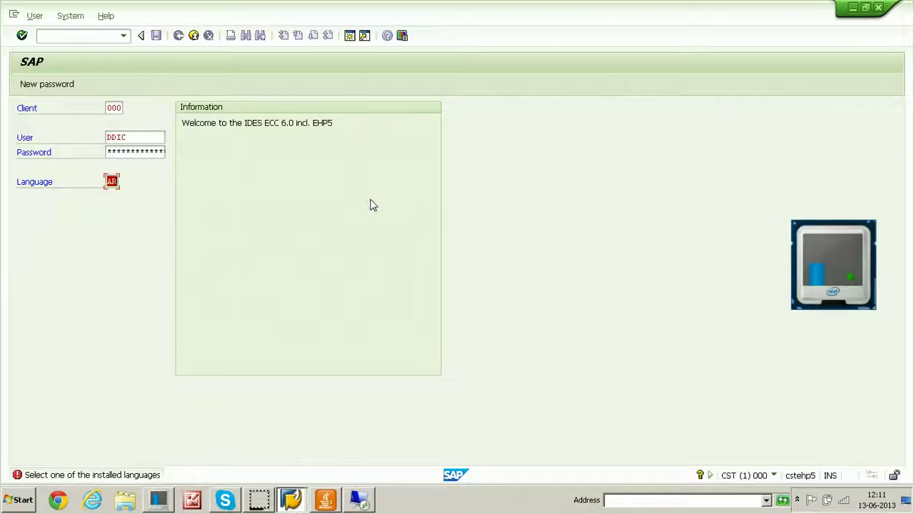
{"action": "key", "text": "BackSpace"}
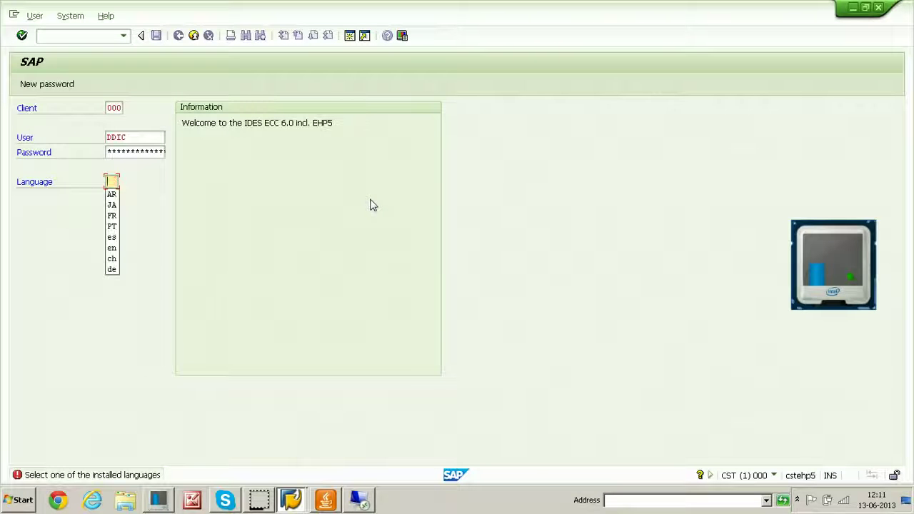